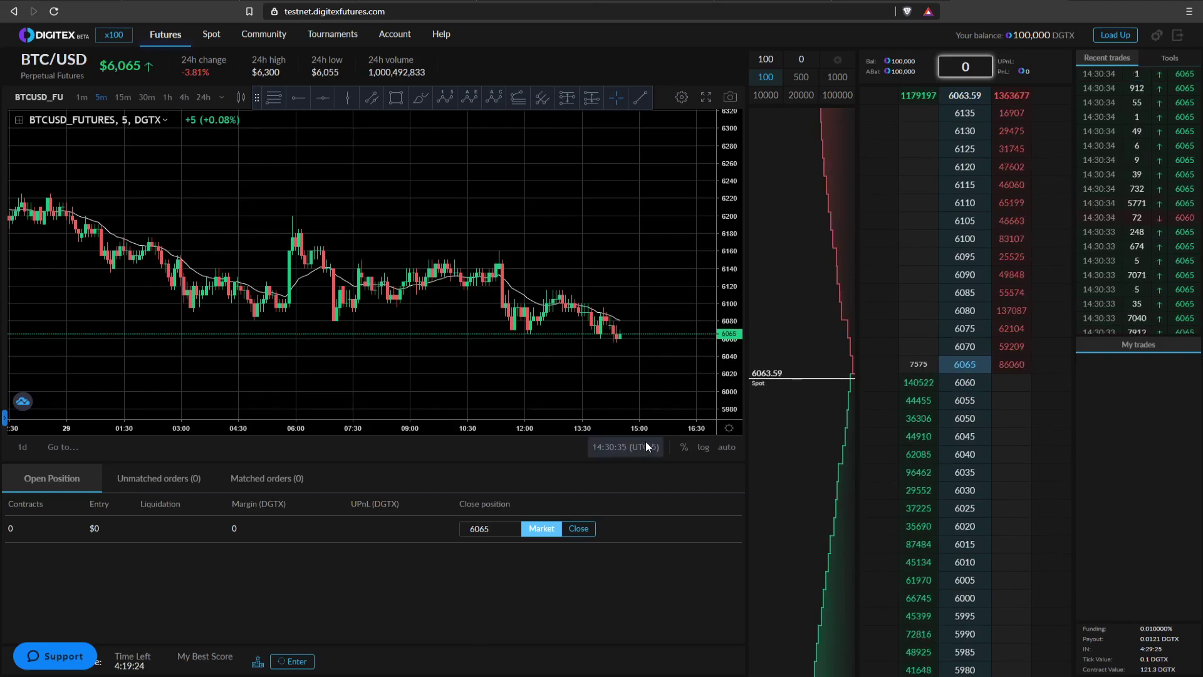
# Go back to the Digitex home page and open the testnet sign-up form.
pyautogui.hotkey('alt', 'Left')
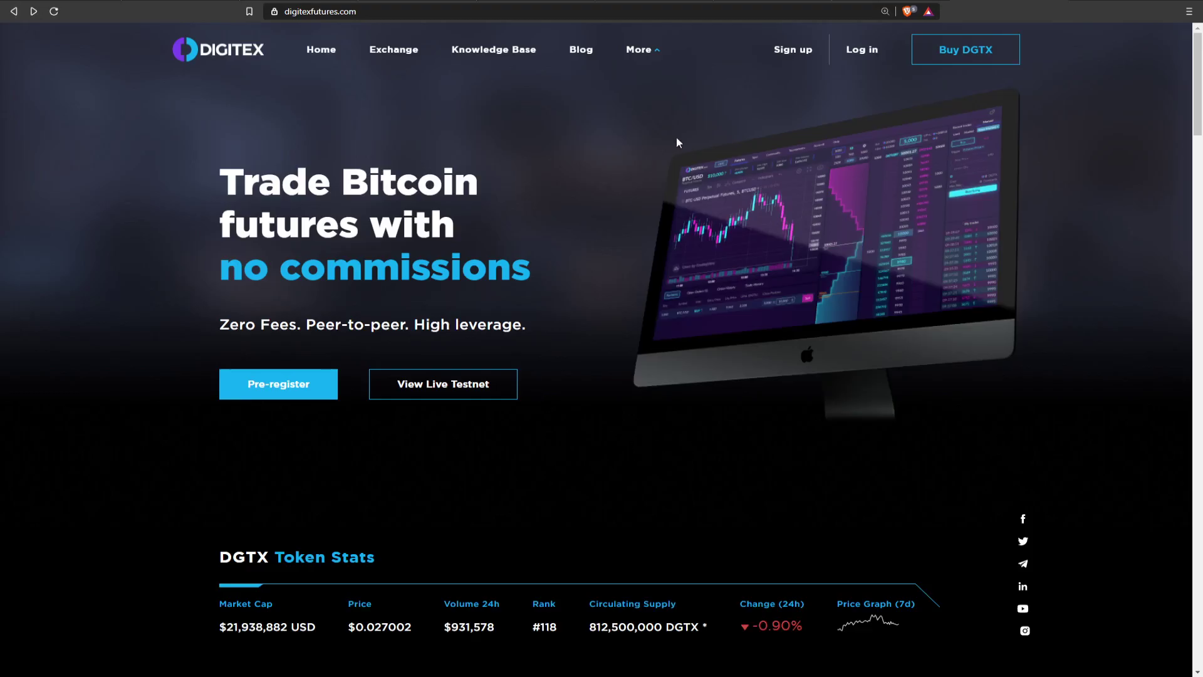
pyautogui.click(793, 50)
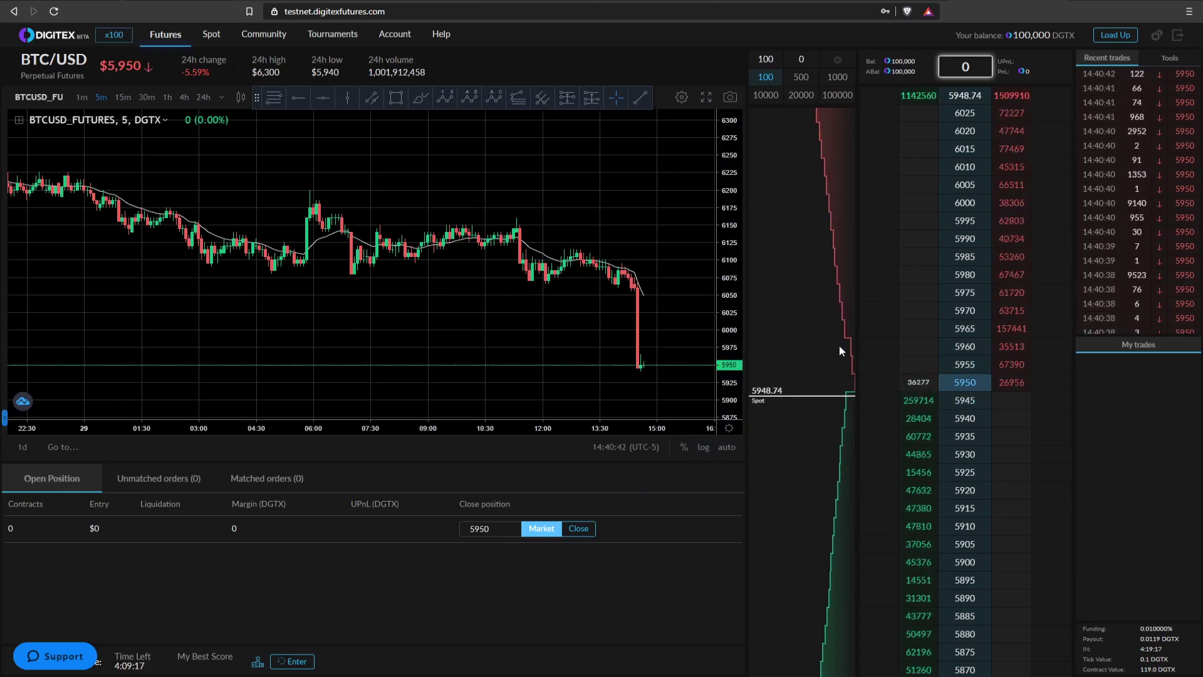
pyautogui.click(1118, 38)
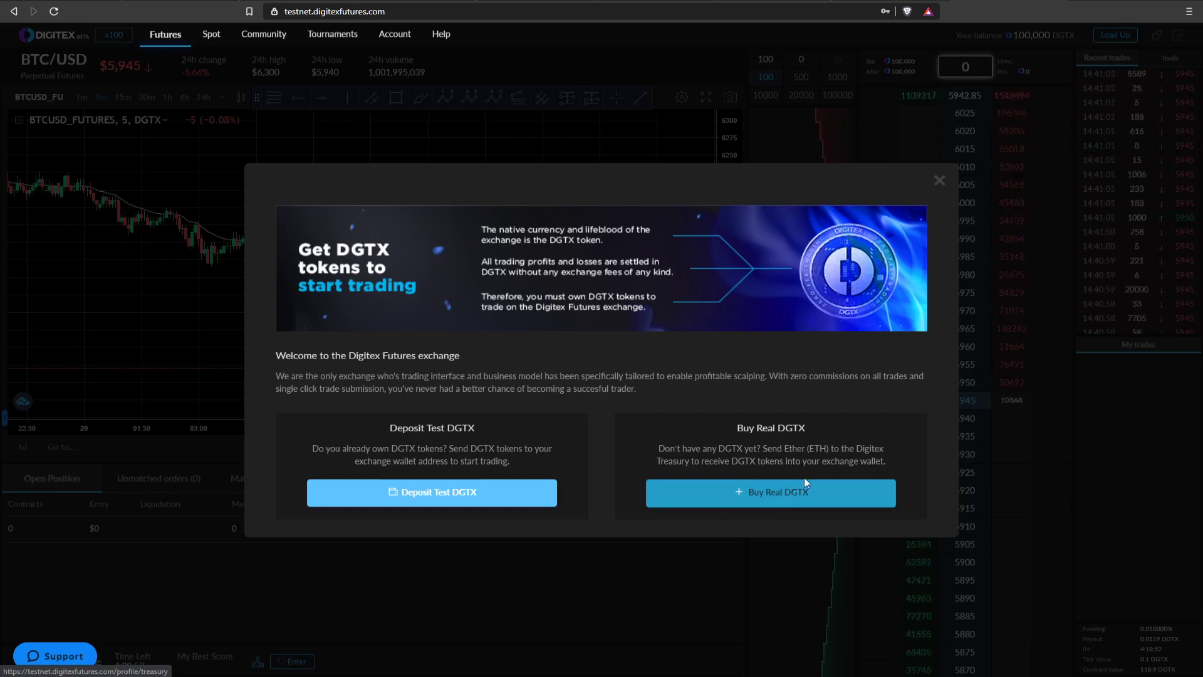
pyautogui.click(940, 180)
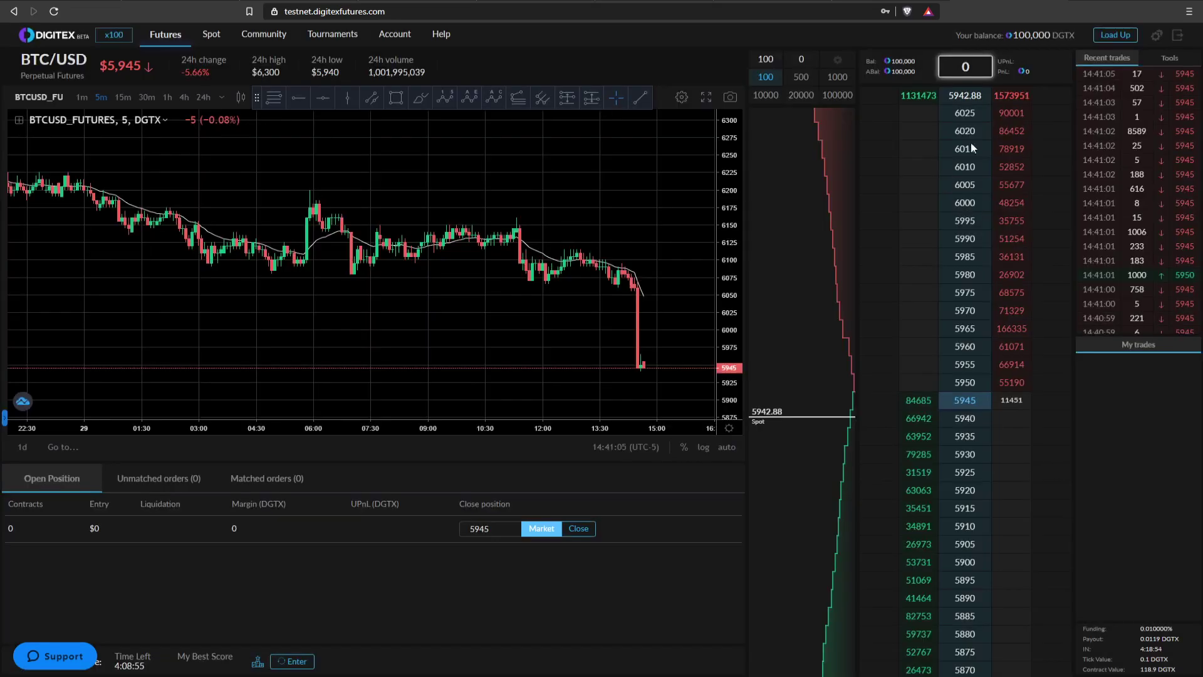
pyautogui.click(1115, 35)
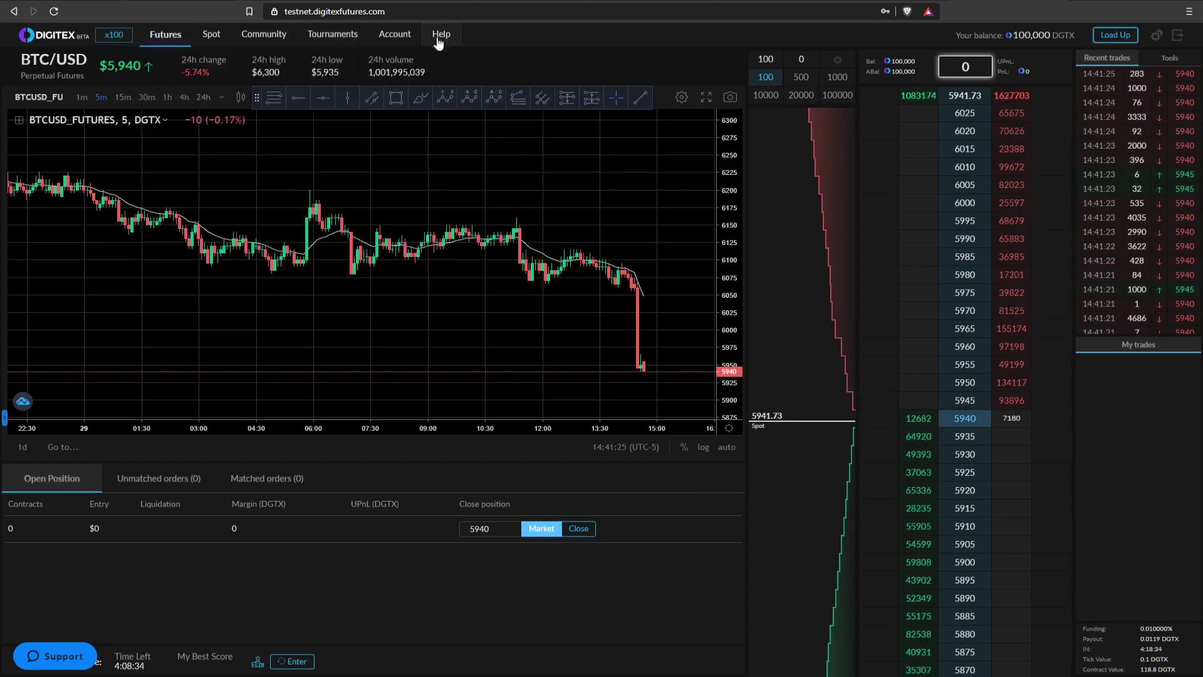
# Browse the Futures menu's Commodities, Indices and Stocks market categories.
pyautogui.moveTo(168, 38)
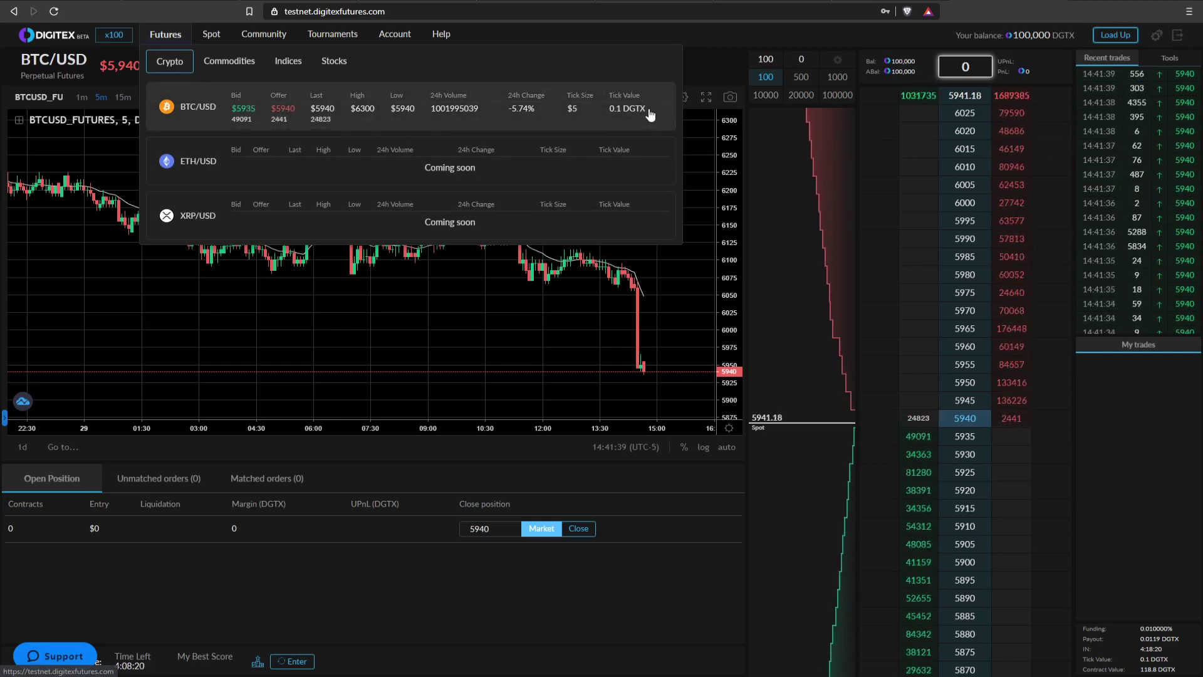
pyautogui.click(236, 62)
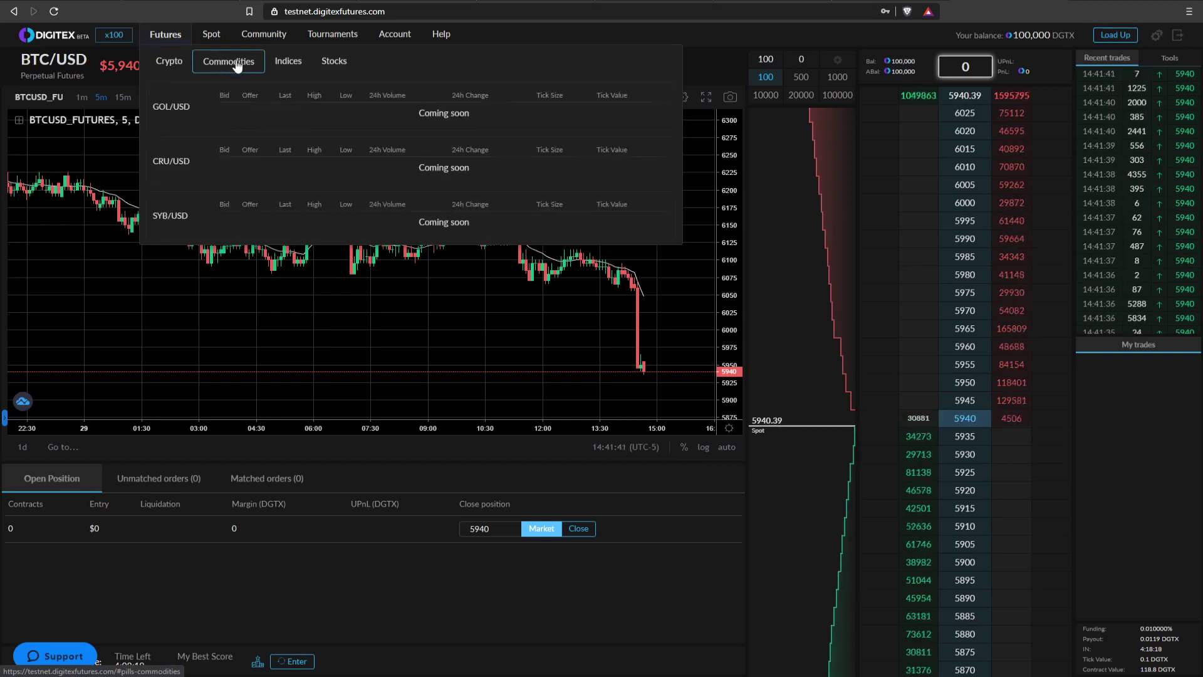
pyautogui.click(292, 68)
pyautogui.click(334, 63)
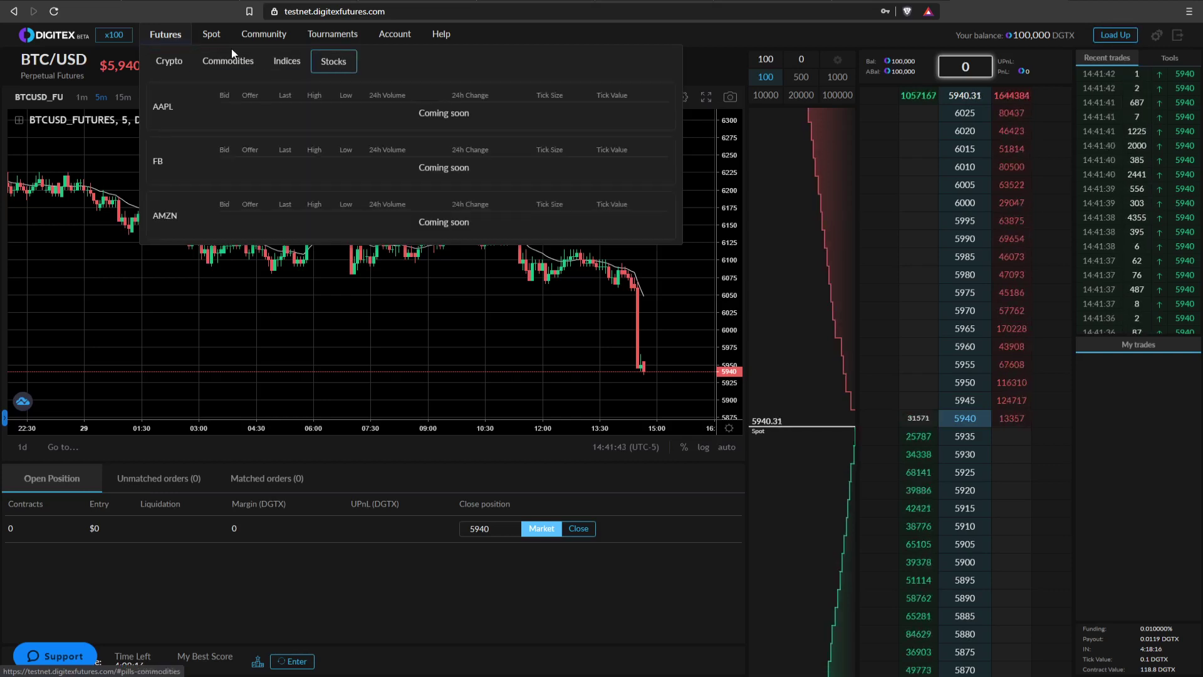
# In the Spot menu, show the USDT pairs, then the BTC pairs BTC/ETH, BTC/XRP and BTC/USDT.
pyautogui.moveTo(213, 45)
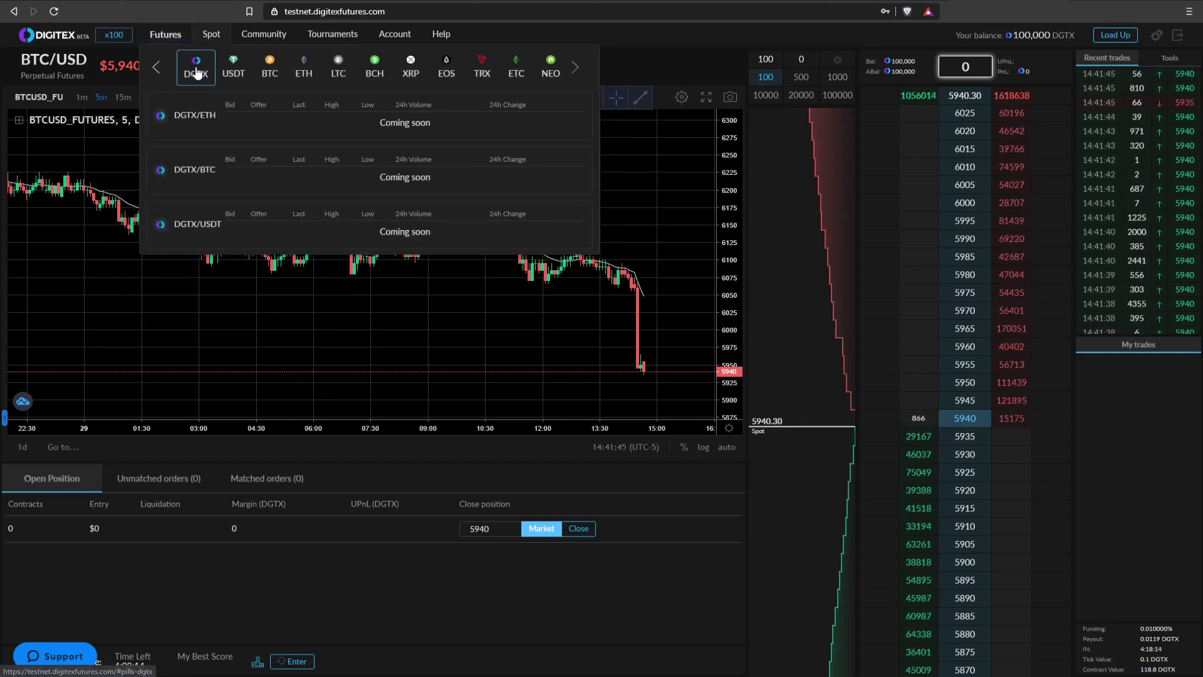
pyautogui.click(233, 68)
pyautogui.click(270, 70)
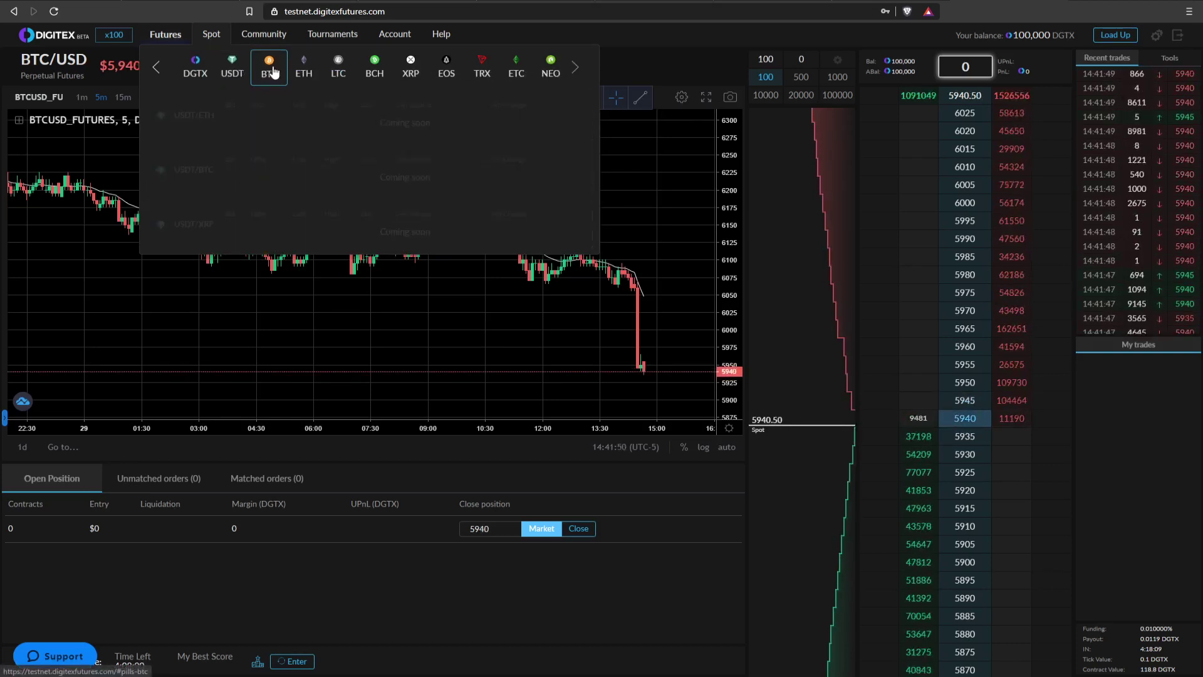
# From the Community menu, show the scheduled tournaments: Digitex Trading Battle, ETC/USD and XRP/USD.
pyautogui.click(260, 39)
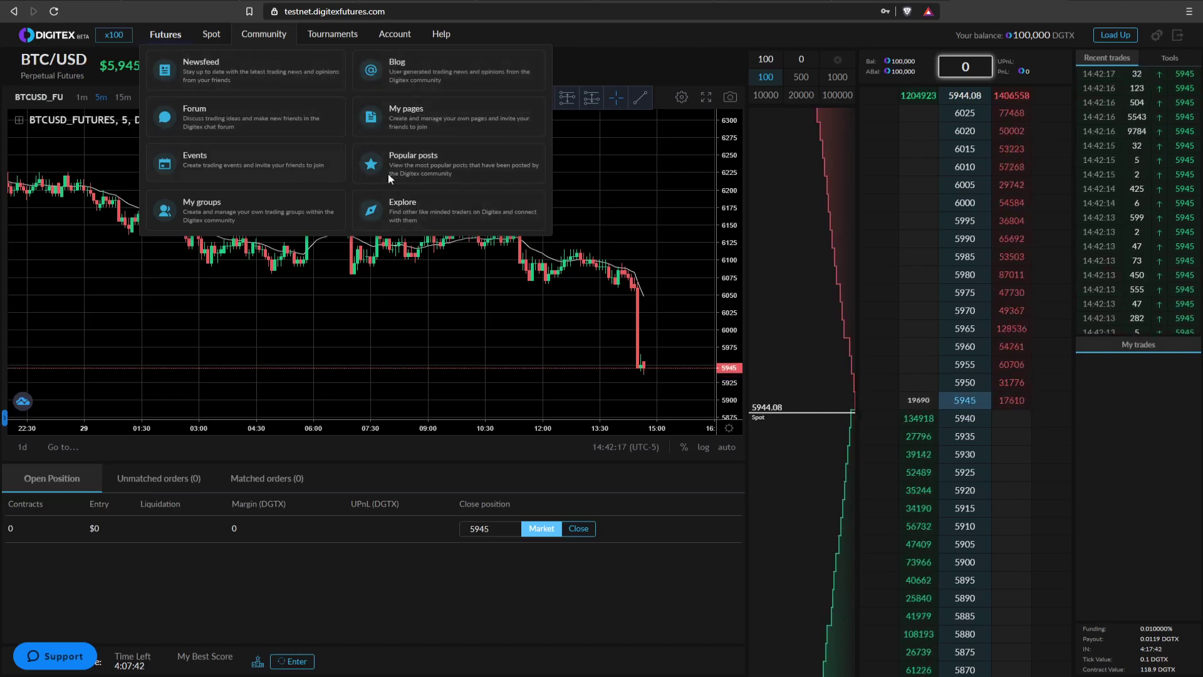
pyautogui.moveTo(333, 43)
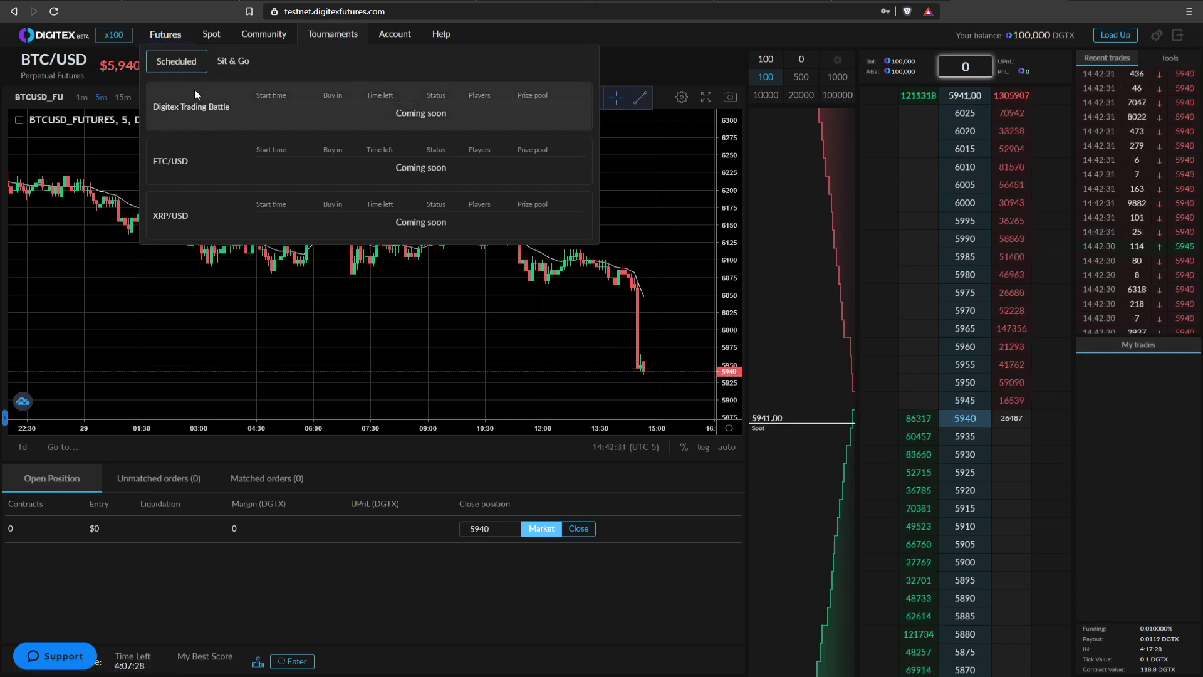
# View the Sit & Go tournaments, then bring up the Account dropdown with Dashboard, Wallet and Settings.
pyautogui.click(236, 62)
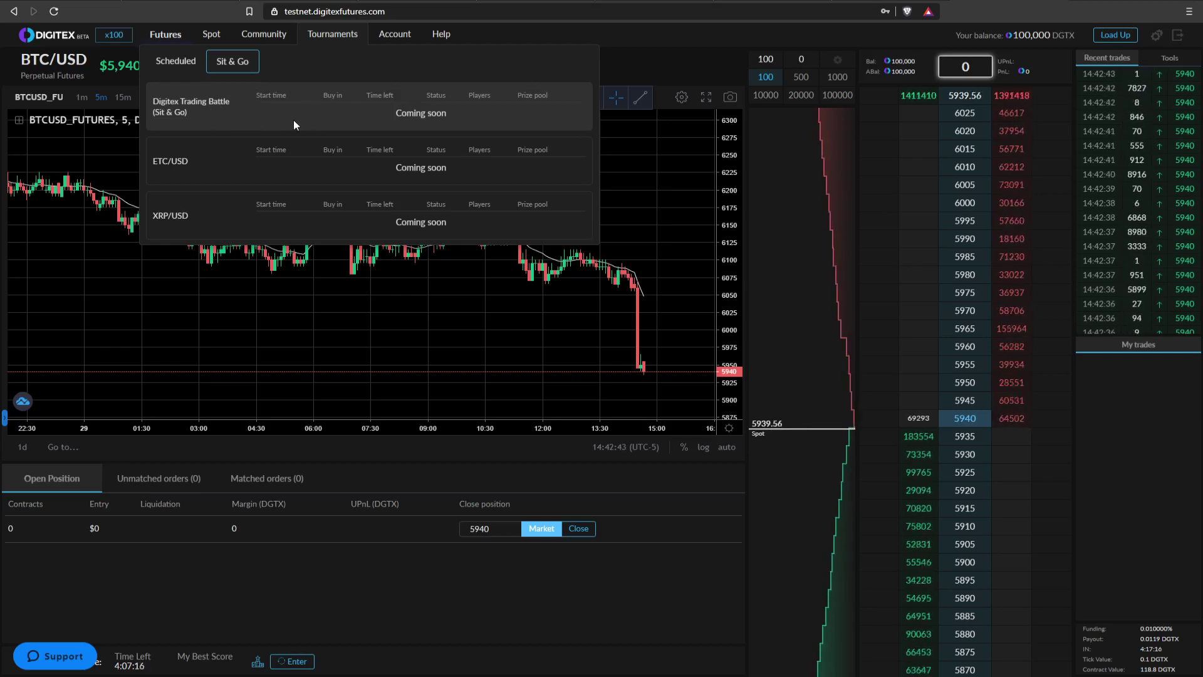
pyautogui.moveTo(401, 48)
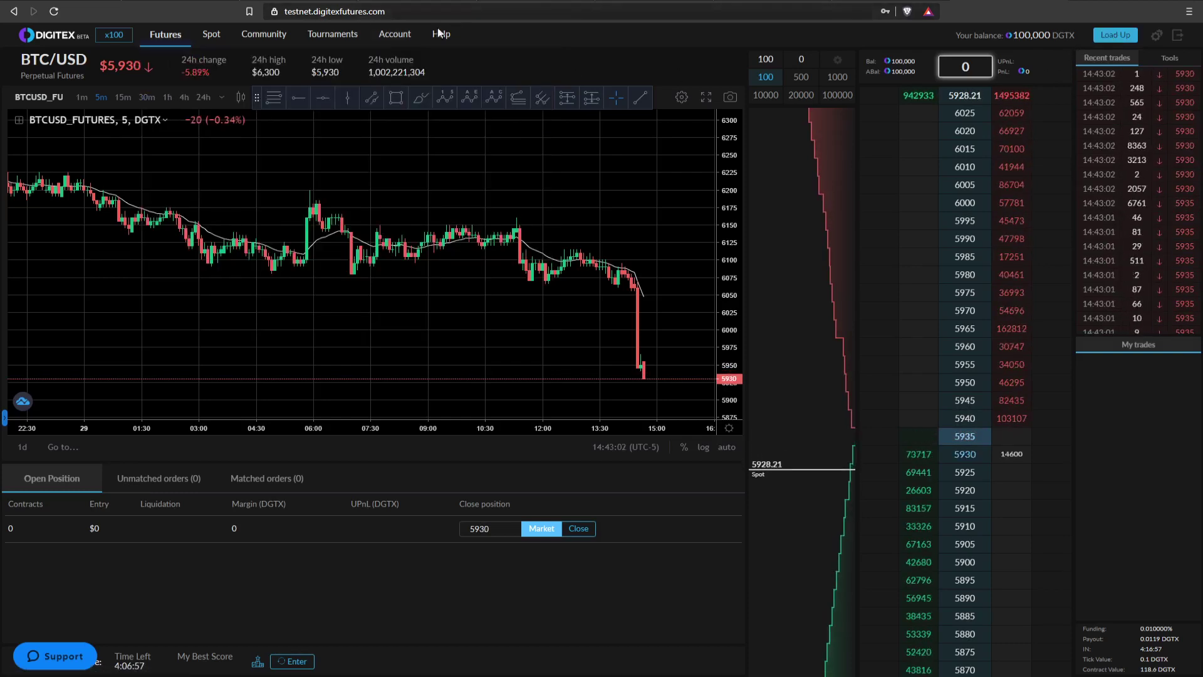
# Dismiss the Account dropdown to reveal the BTC/USD perpetual futures trading screen.
pyautogui.moveTo(399, 37)
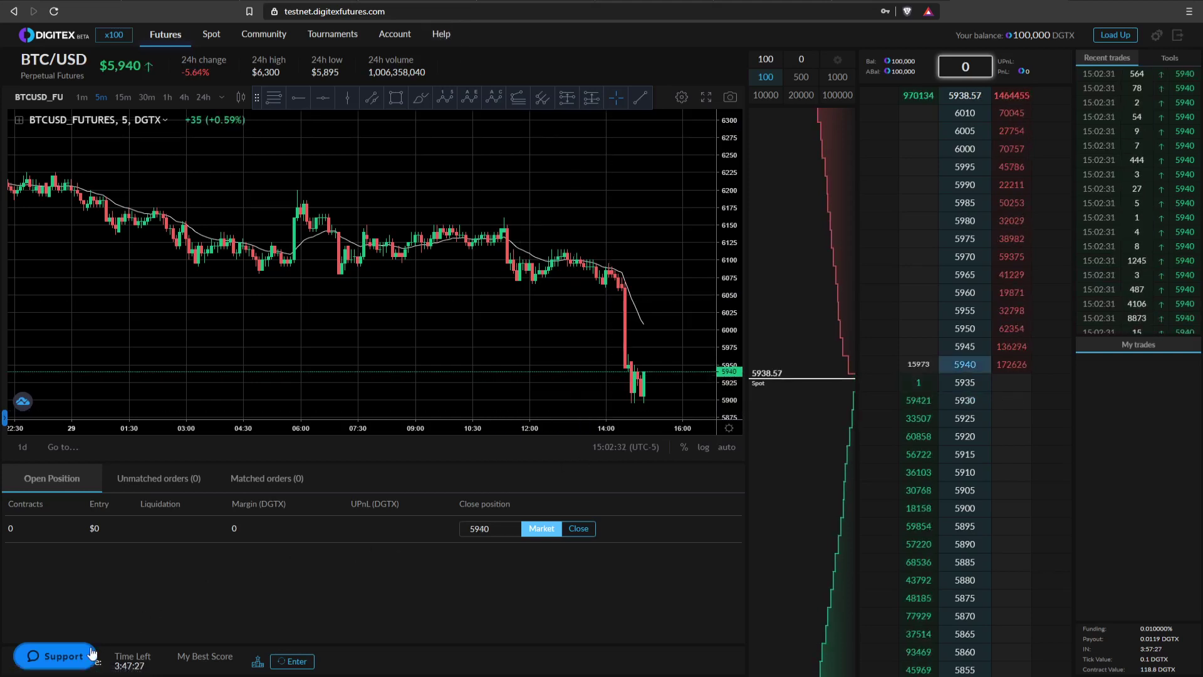
# Search the help articles for 'insurance fund', then switch to Live chat and minimise it.
pyautogui.click(57, 657)
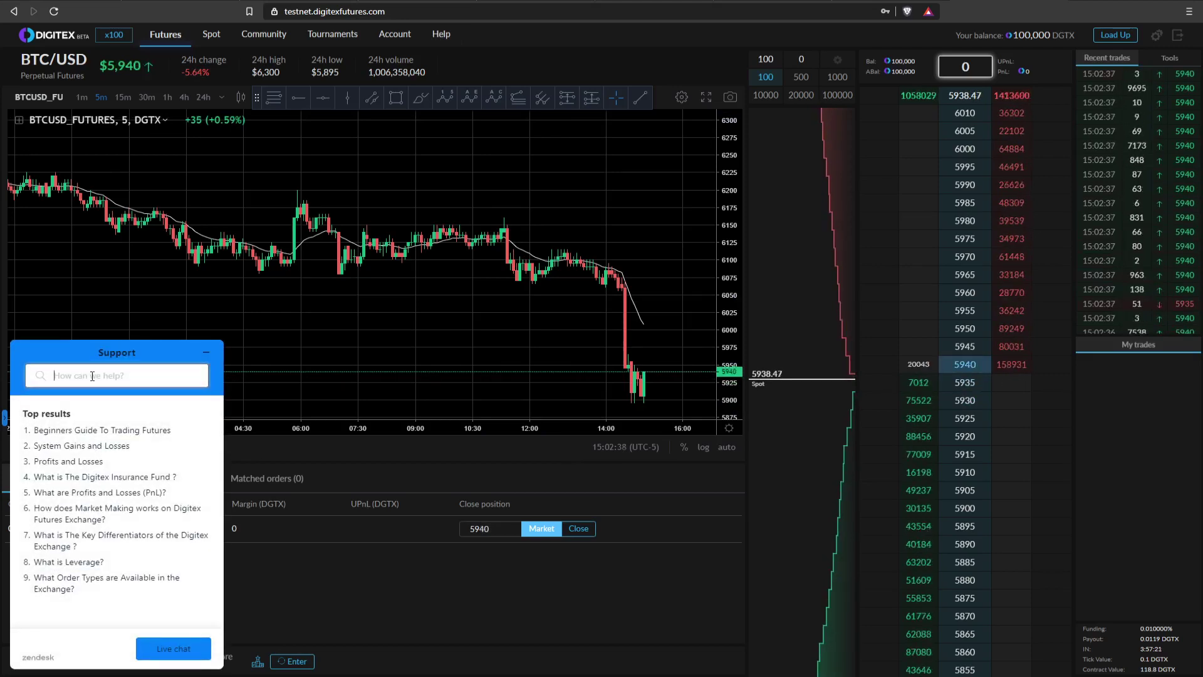
pyautogui.write('I')
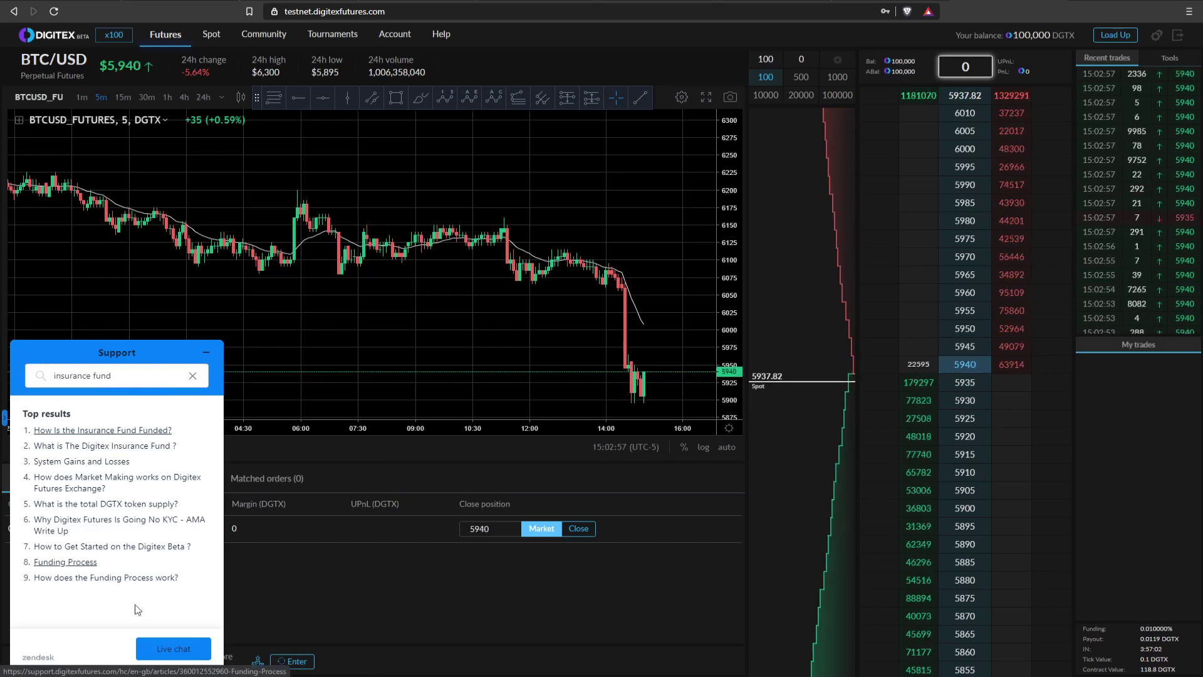
pyautogui.click(179, 654)
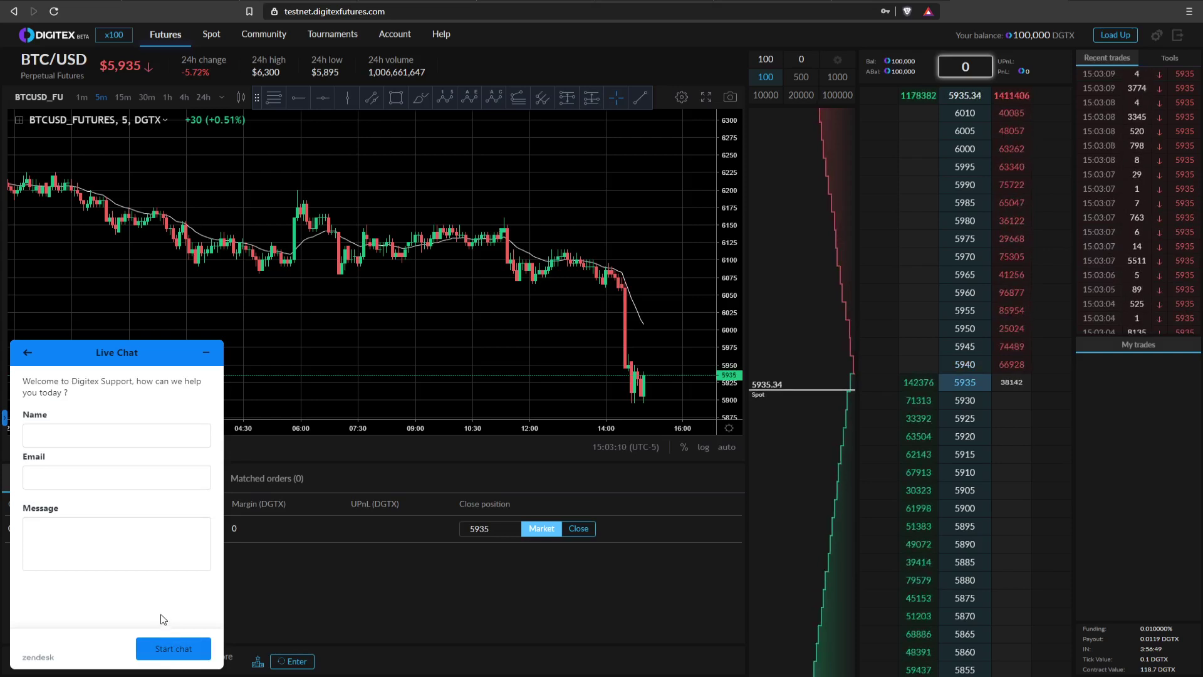
pyautogui.click(205, 352)
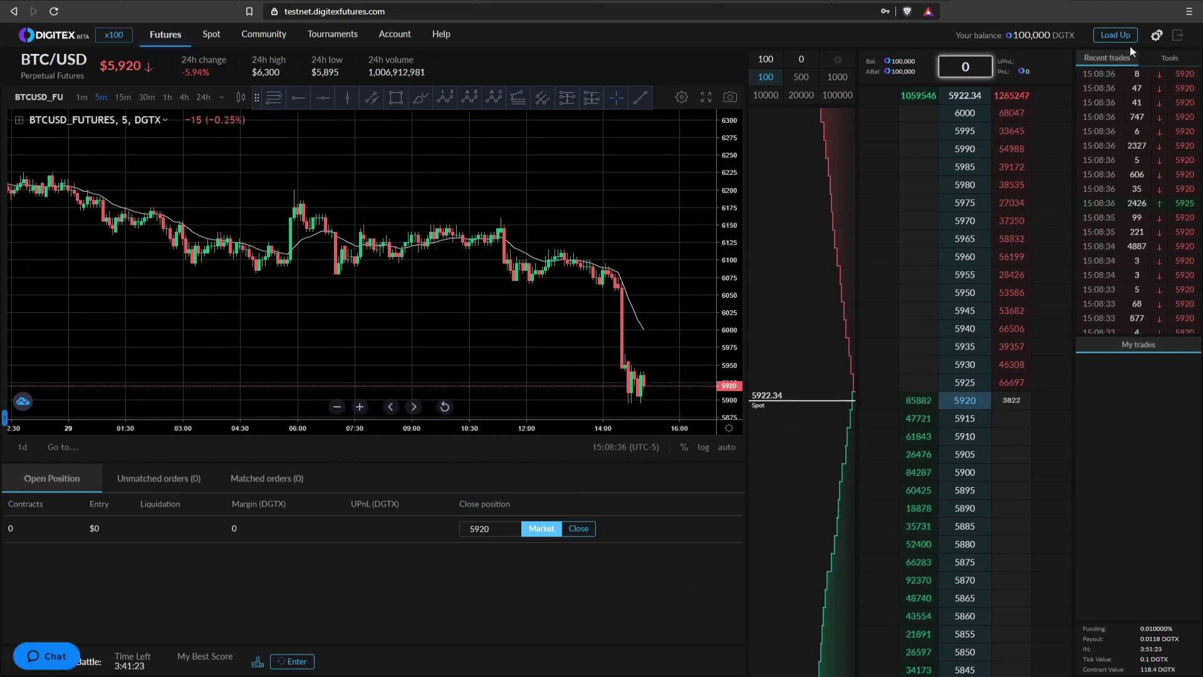
# Preview the Cyberpunk, Digitex and Light themes, keep Dark, and set Ladder Side to Left Side.
pyautogui.click(1157, 37)
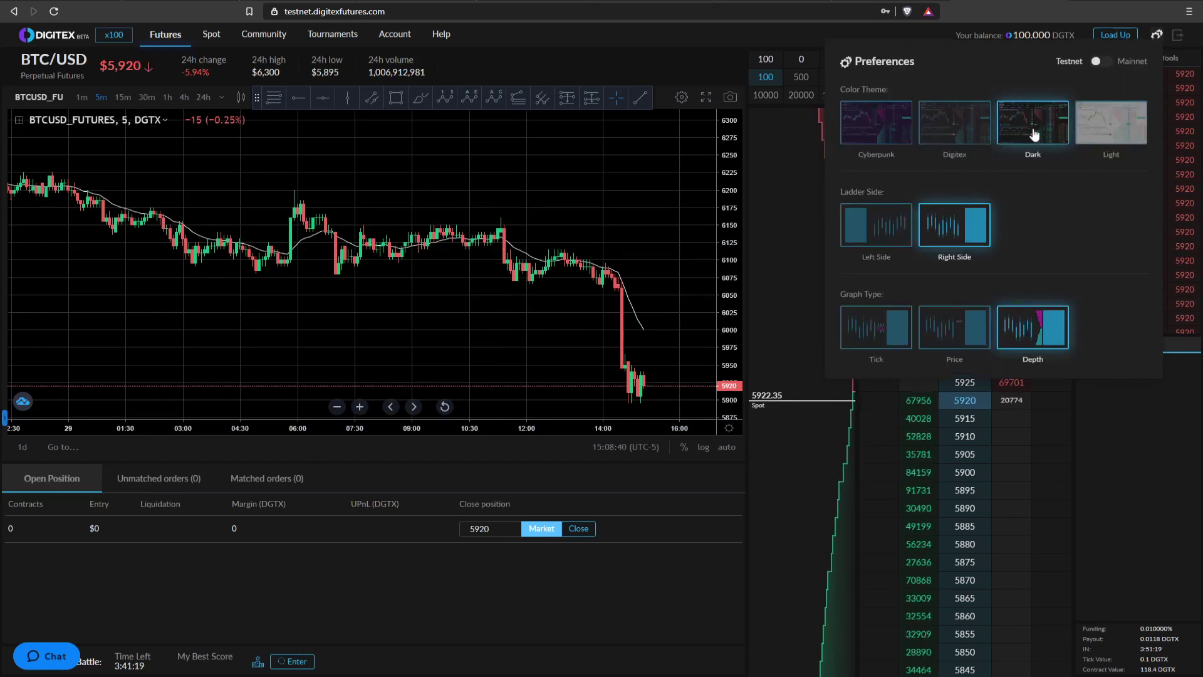
pyautogui.click(885, 131)
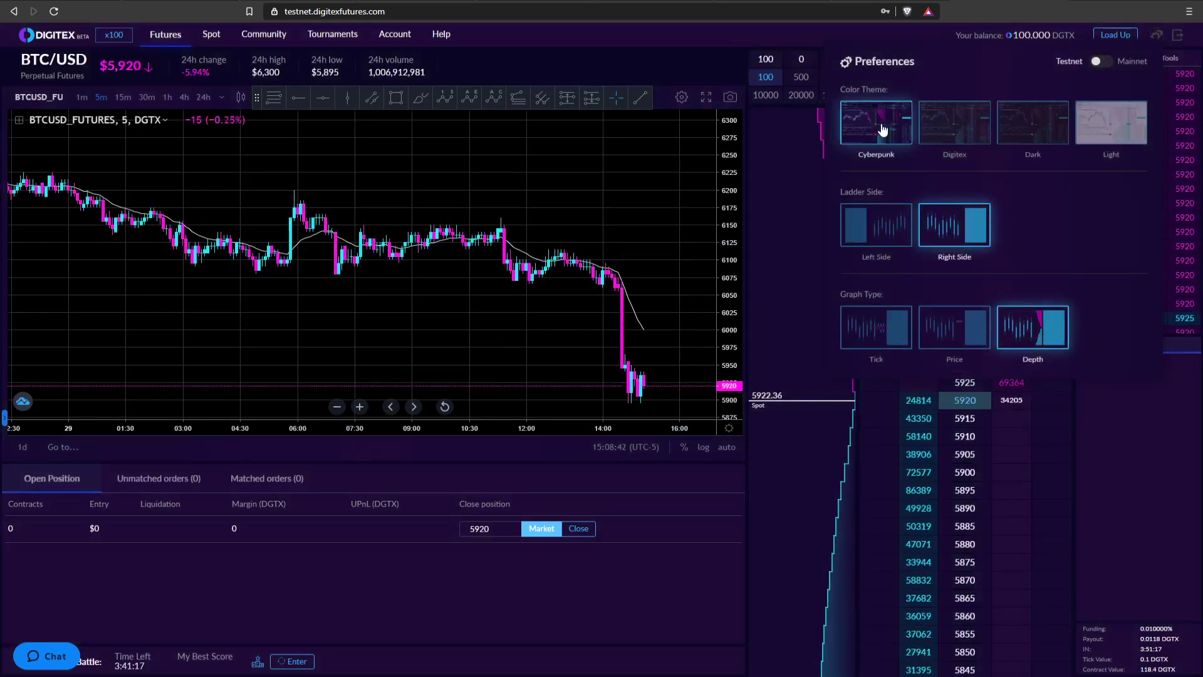
pyautogui.click(957, 130)
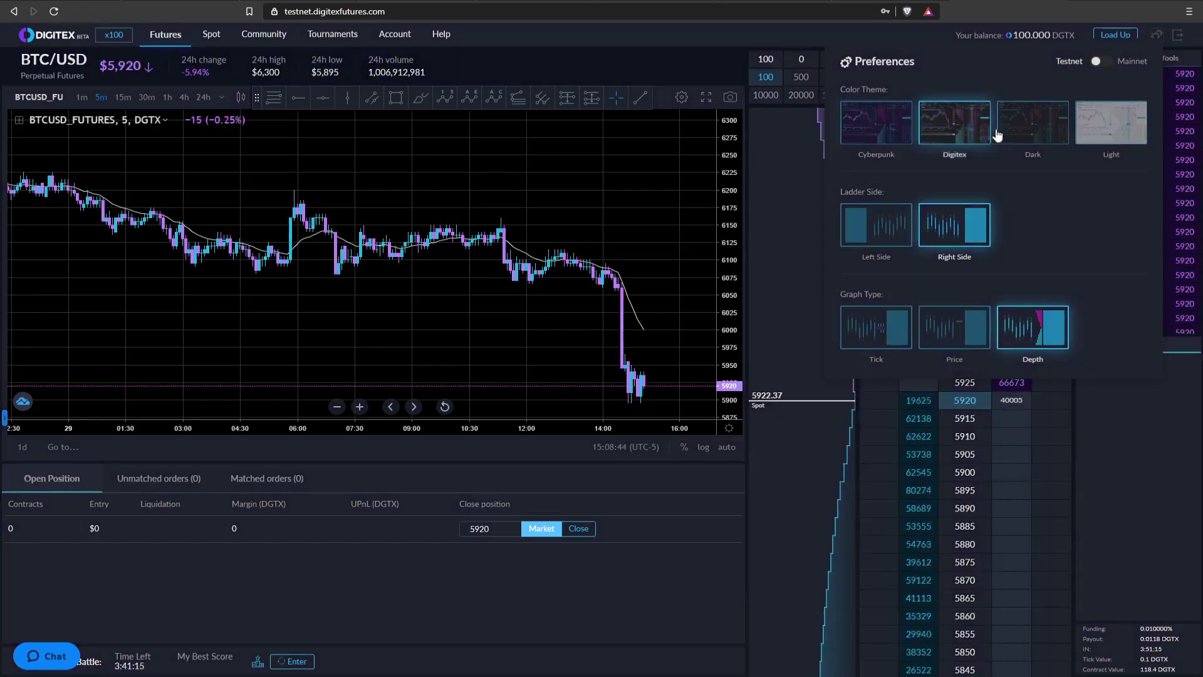
pyautogui.click(1113, 130)
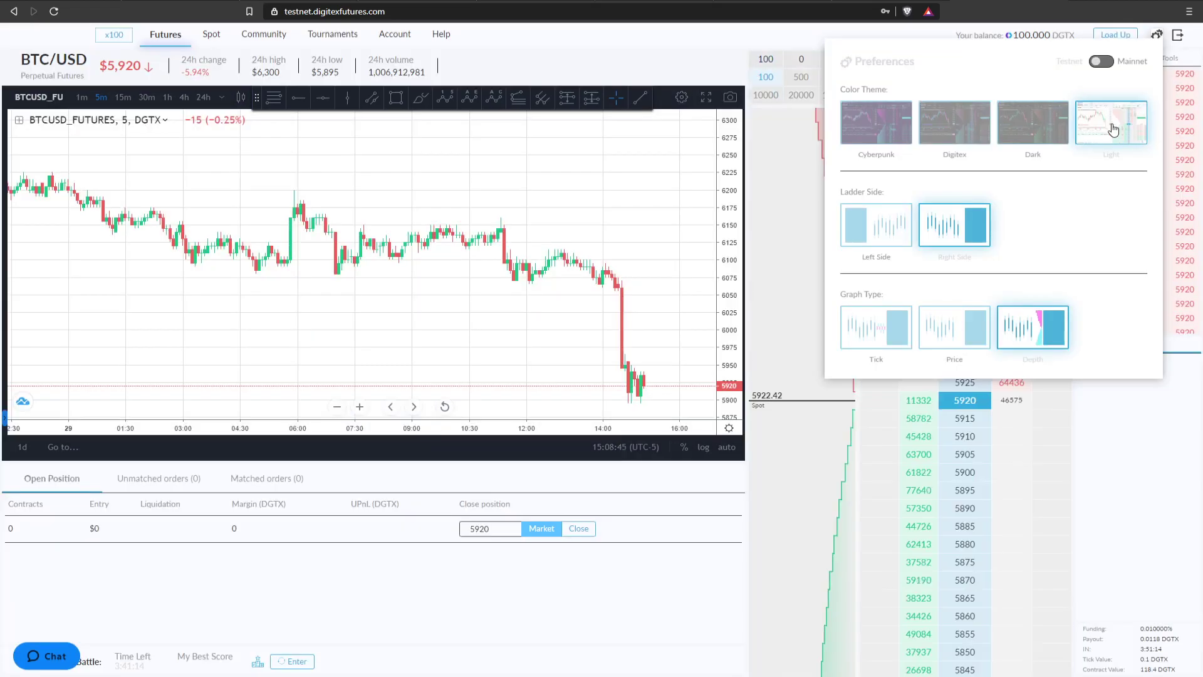
pyautogui.click(1039, 133)
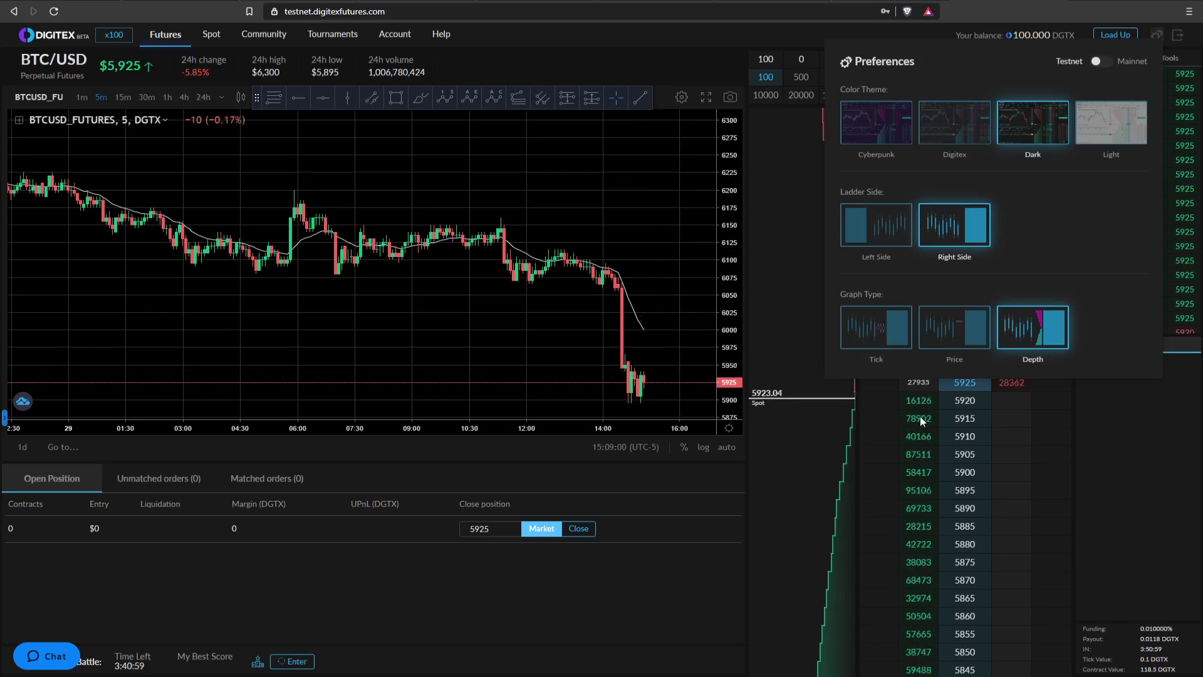
pyautogui.click(896, 242)
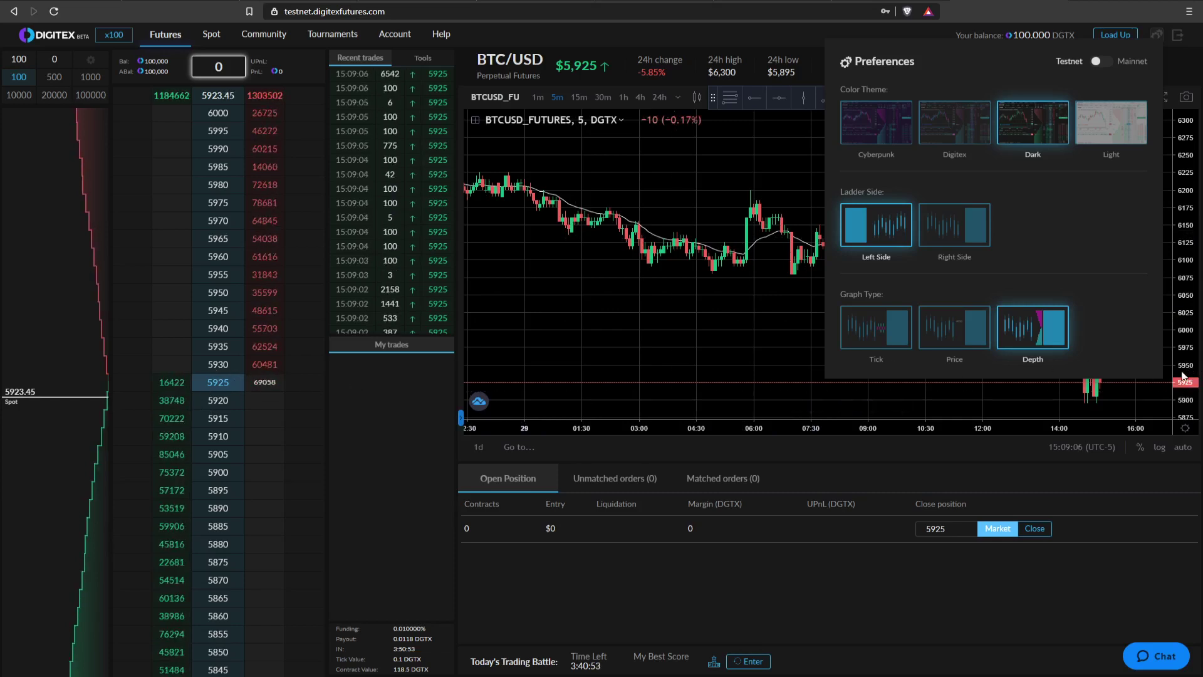
# Set the Preferences Ladder Side back to Right Side.
pyautogui.click(974, 245)
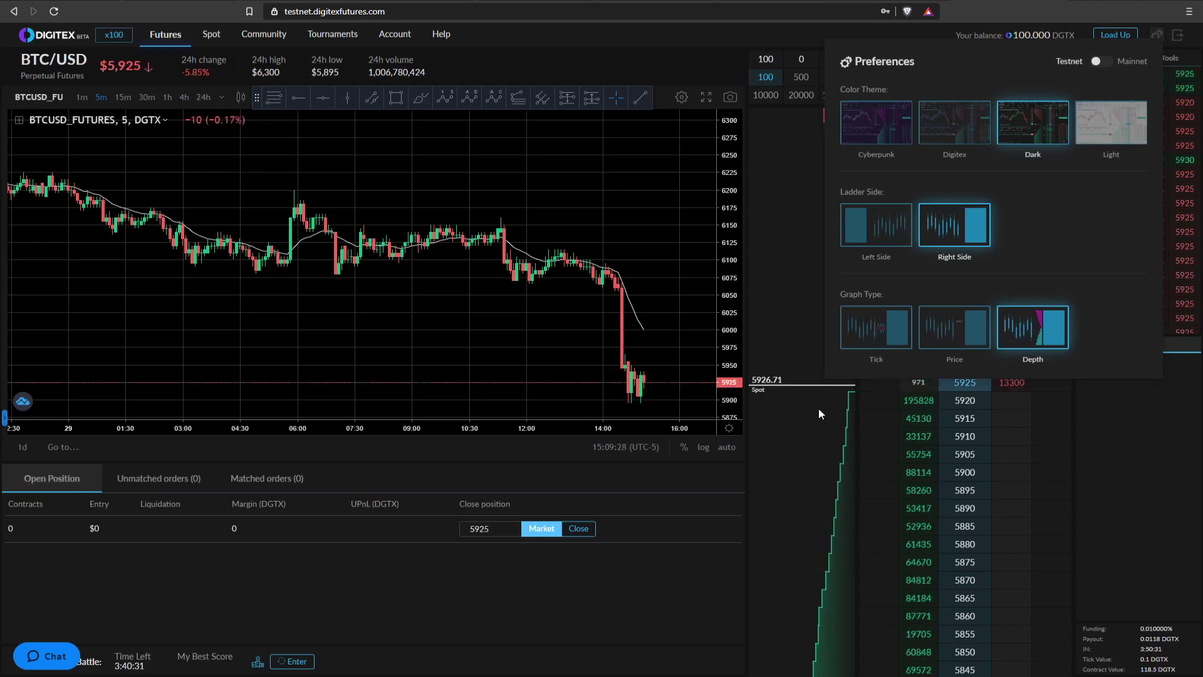
# Try the Price and Tick graph types, then set the graph type back to Depth.
pyautogui.click(971, 338)
pyautogui.click(845, 344)
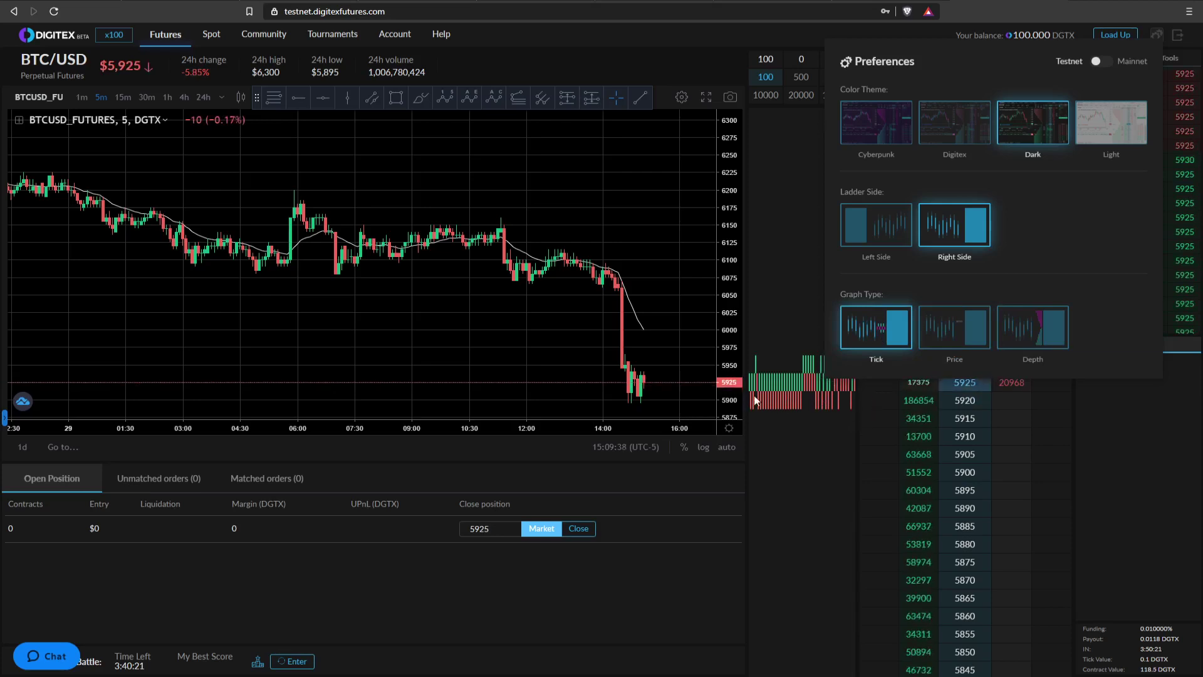
pyautogui.click(1026, 336)
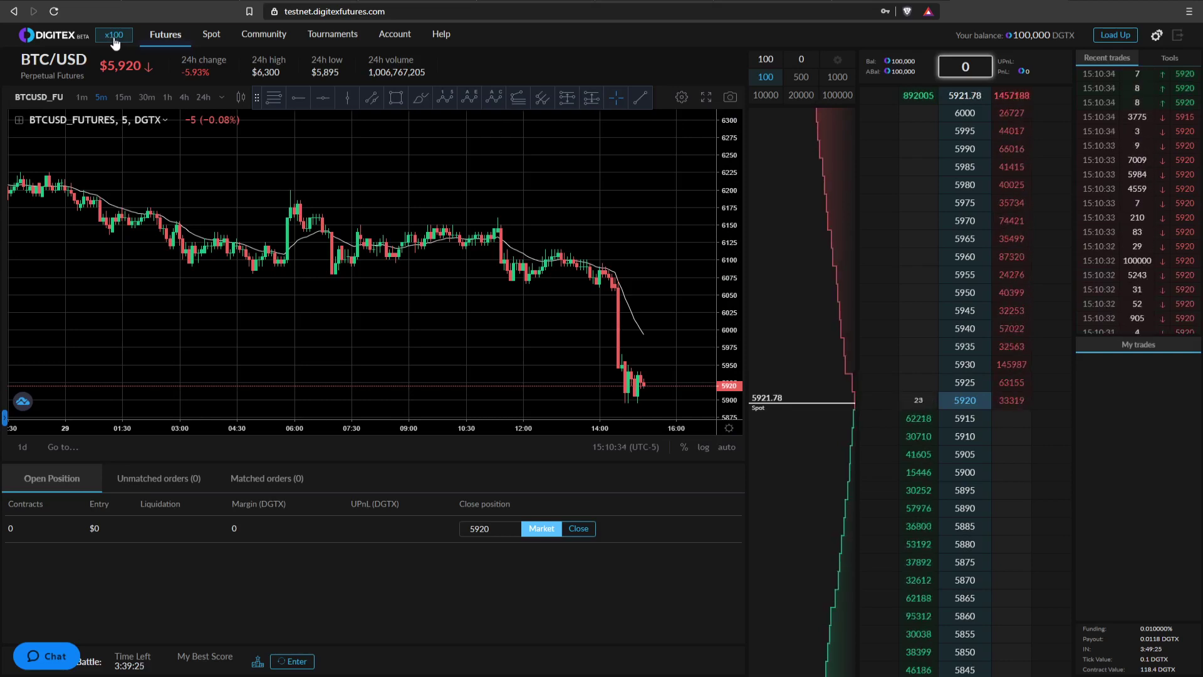
# Adjust leverage down and up from 100x, jump between 50x and 100x, and confirm 50x.
pyautogui.click(116, 39)
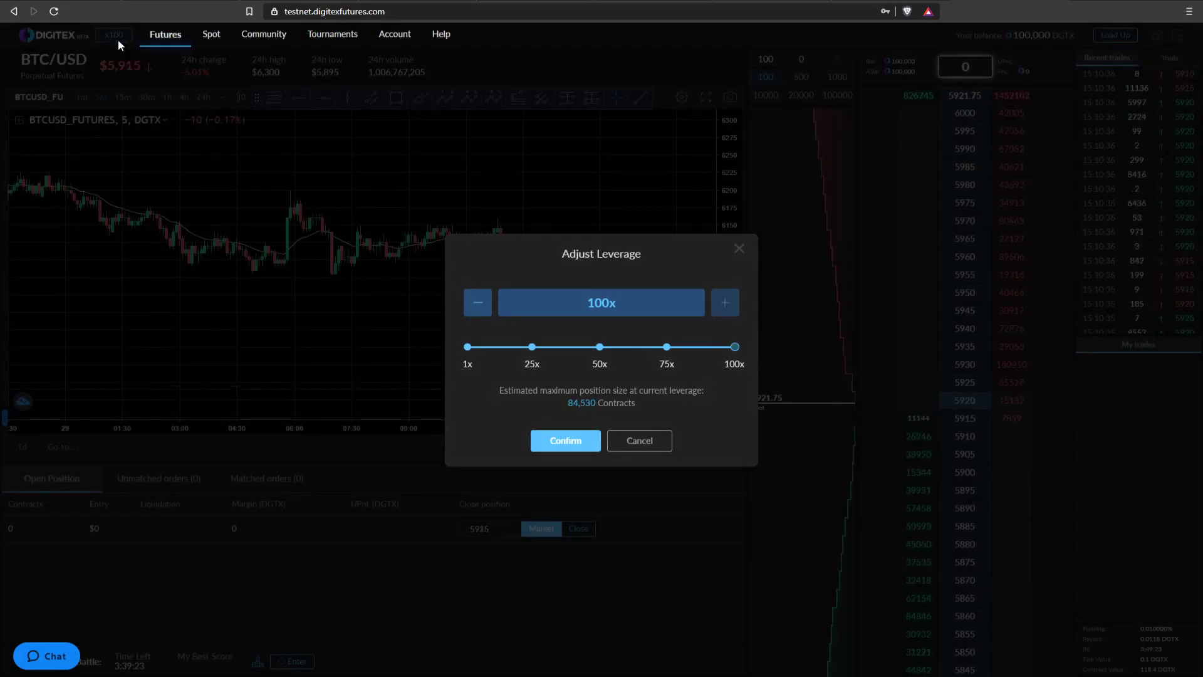
pyautogui.click(485, 306)
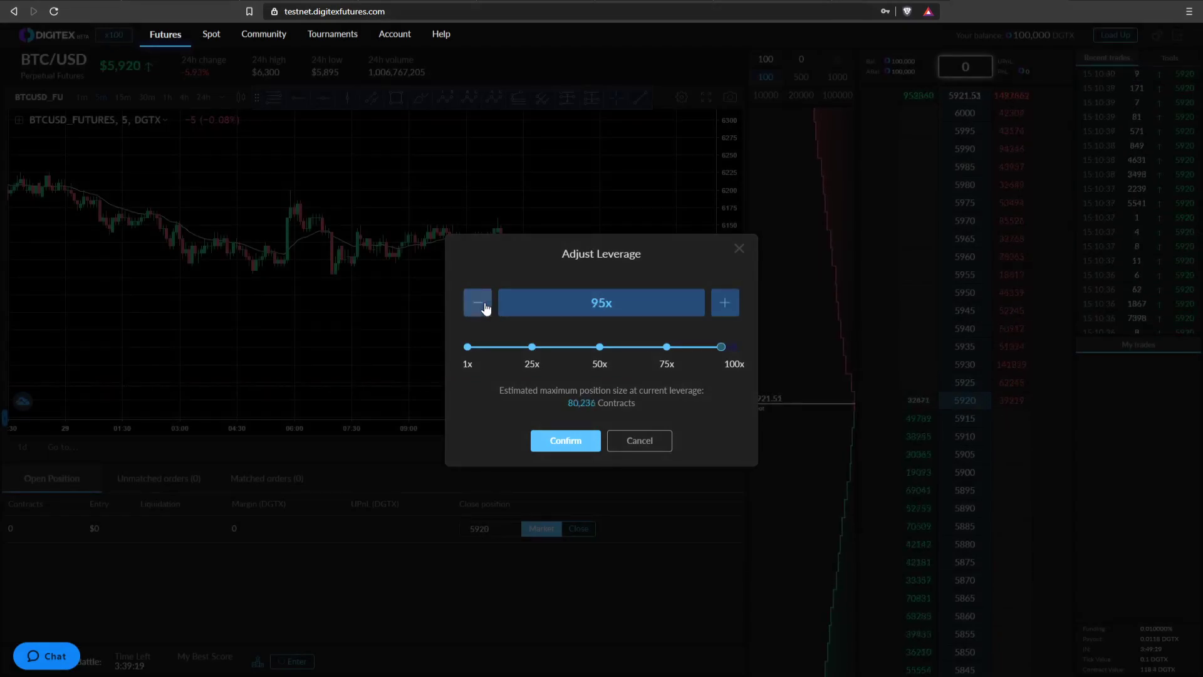
pyautogui.click(478, 302)
pyautogui.click(478, 302)
pyautogui.click(478, 303)
pyautogui.click(478, 303)
pyautogui.click(478, 303)
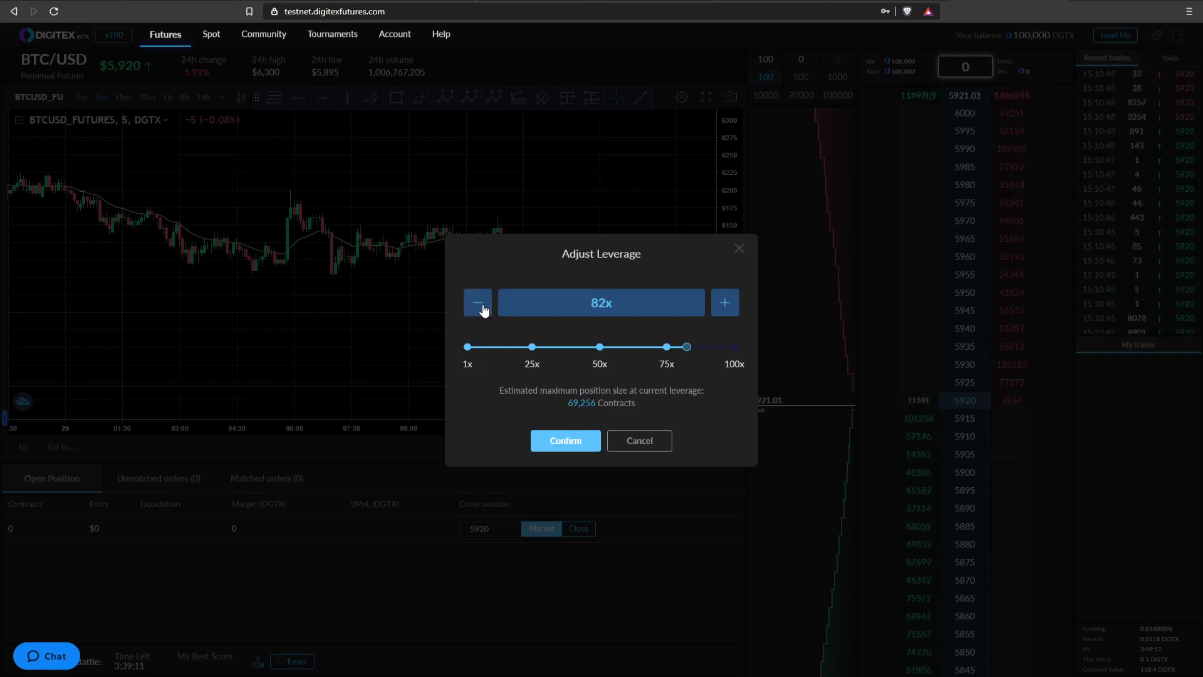
pyautogui.click(725, 304)
pyautogui.click(726, 304)
pyautogui.click(725, 303)
pyautogui.click(726, 304)
pyautogui.click(725, 303)
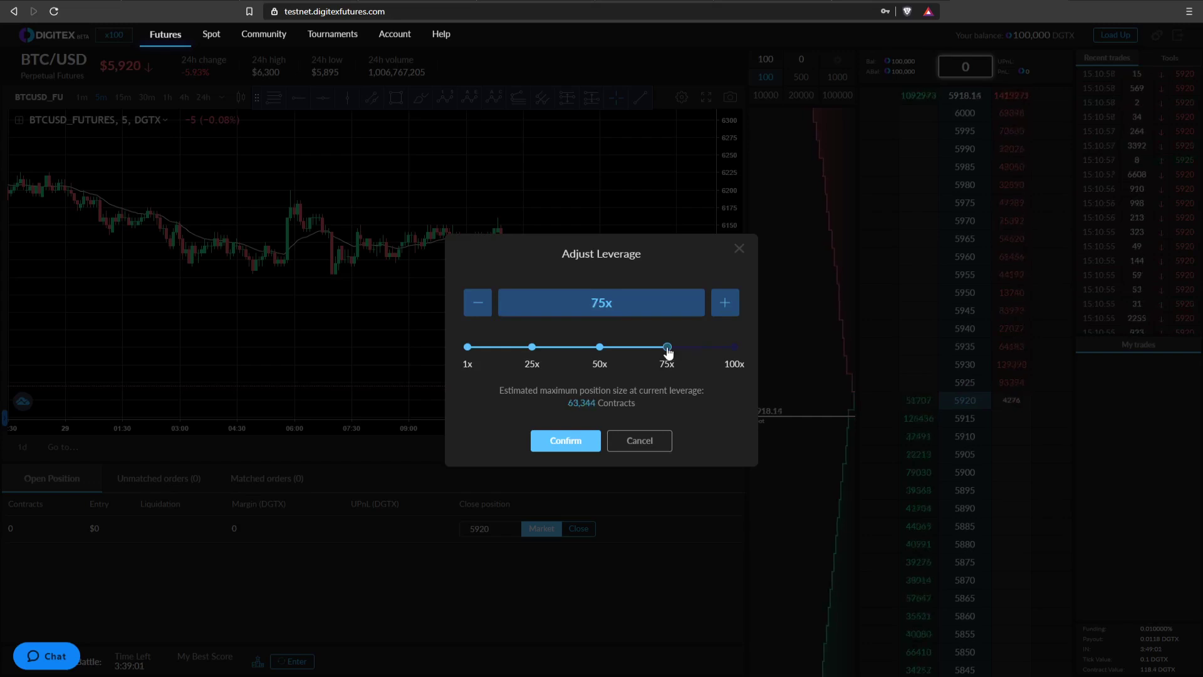
pyautogui.click(600, 348)
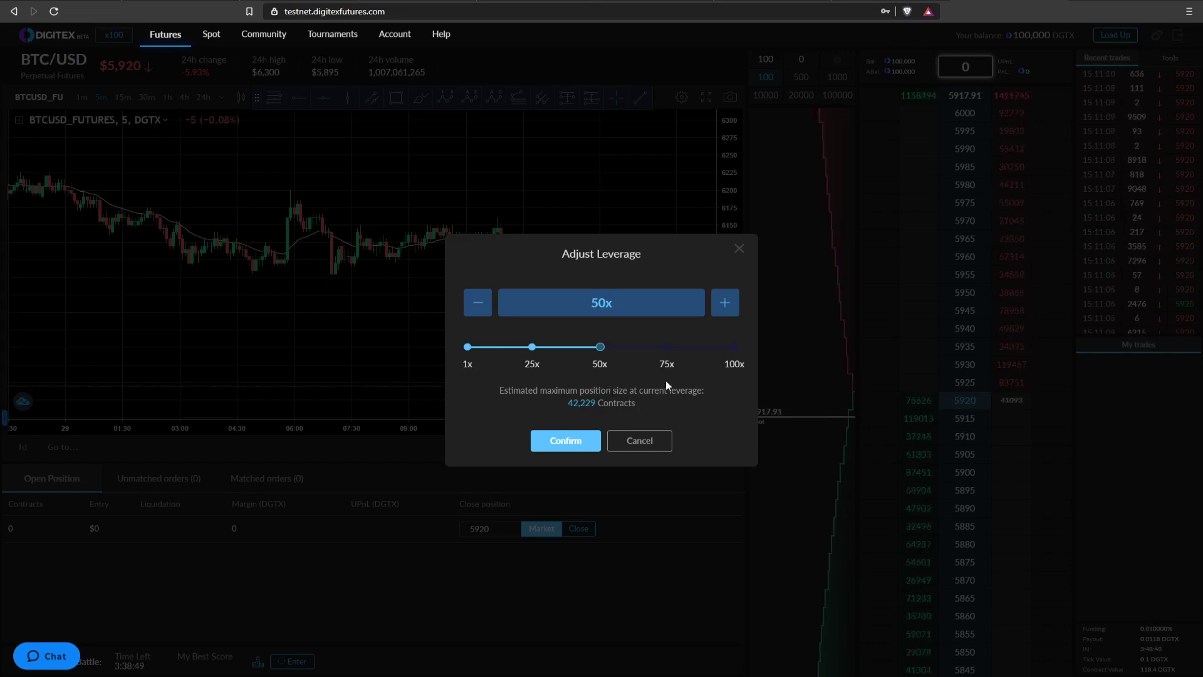
pyautogui.click(736, 349)
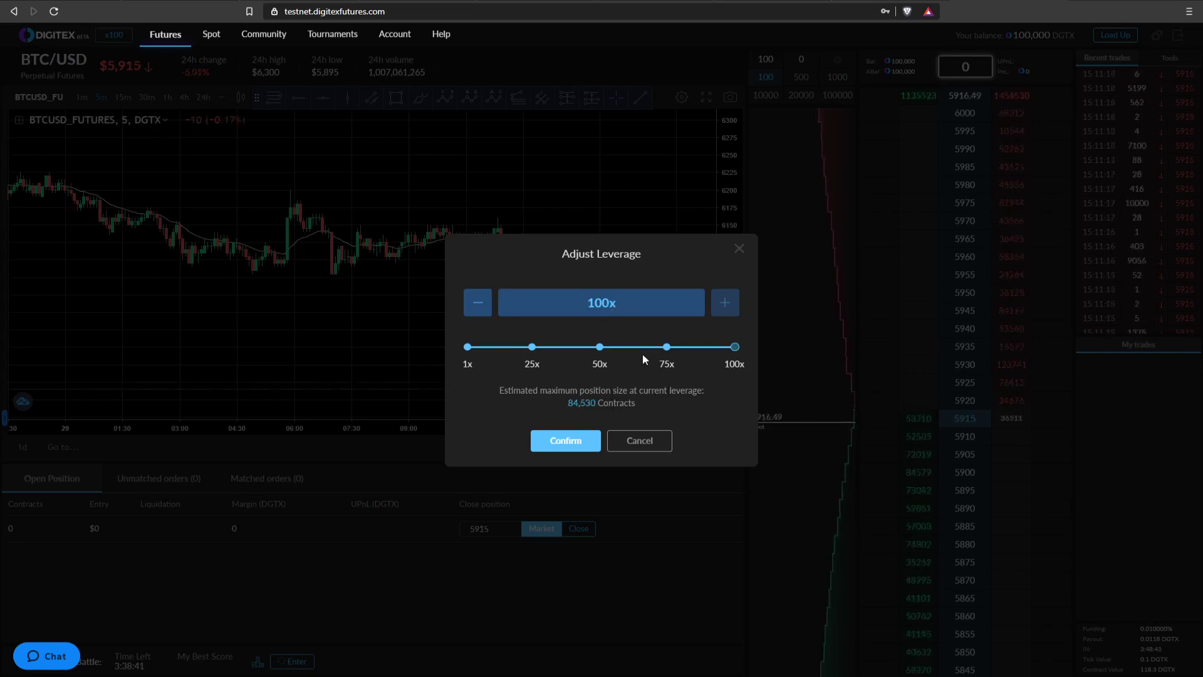
pyautogui.click(600, 348)
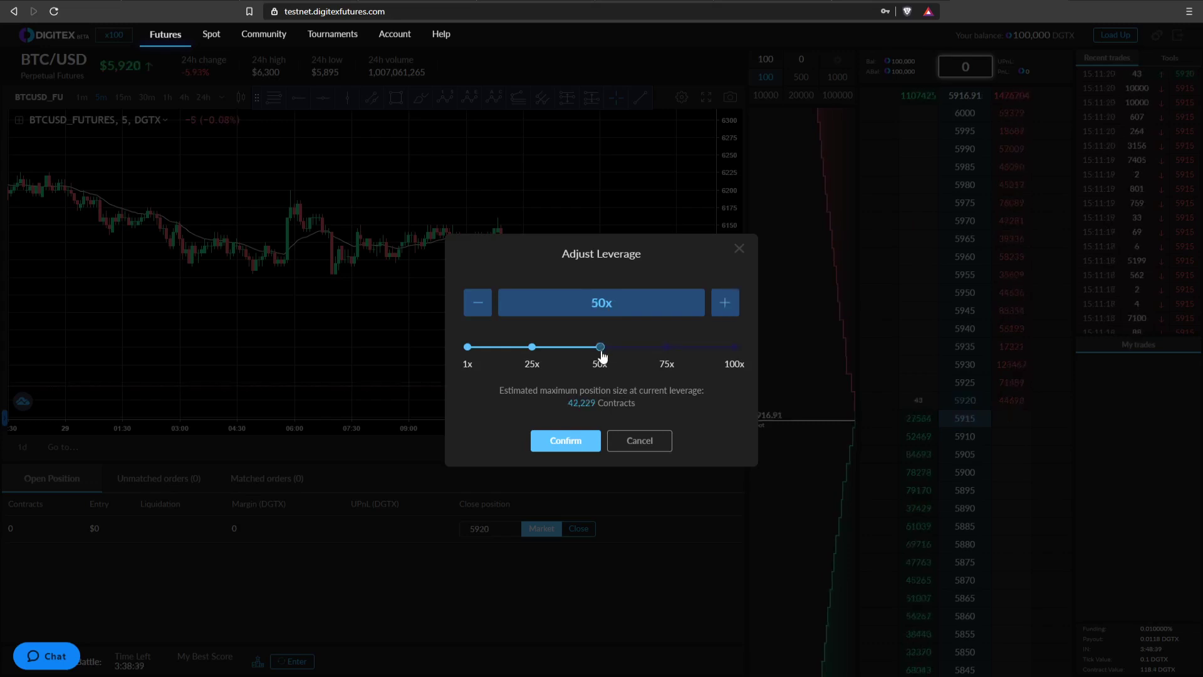
pyautogui.click(569, 439)
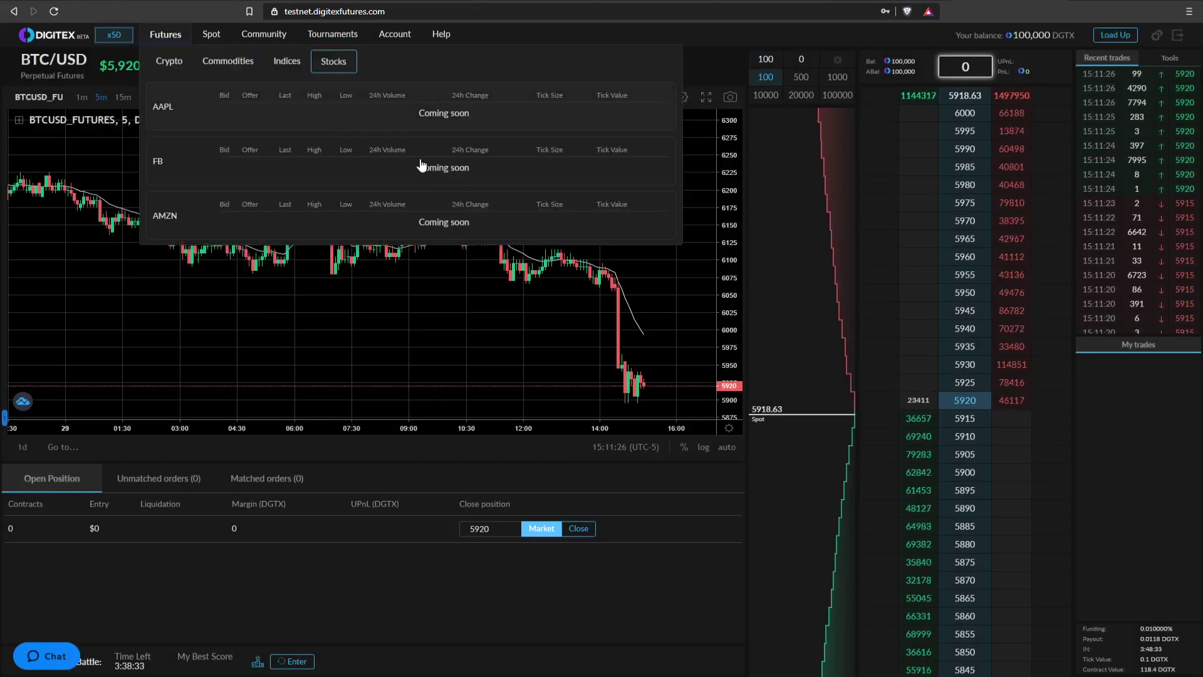
# Raise the leverage from 54x to 100x on the slider and confirm it.
pyautogui.click(113, 34)
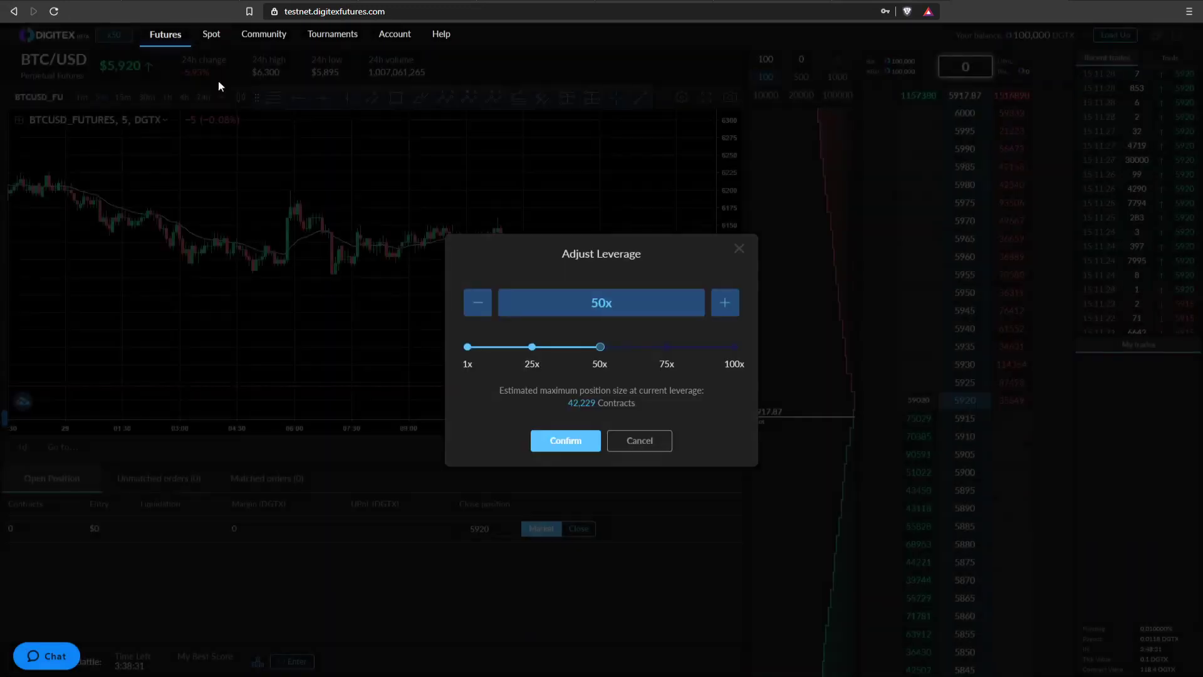
pyautogui.moveTo(627, 347); pyautogui.dragTo(756, 361)
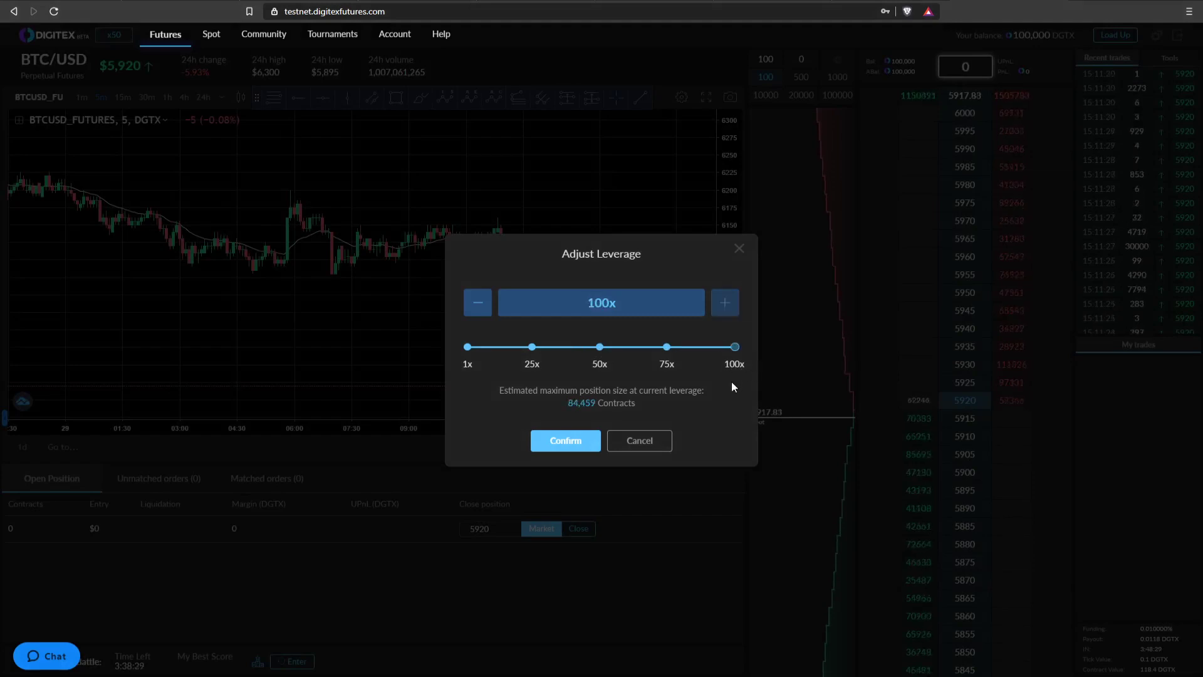
pyautogui.click(571, 441)
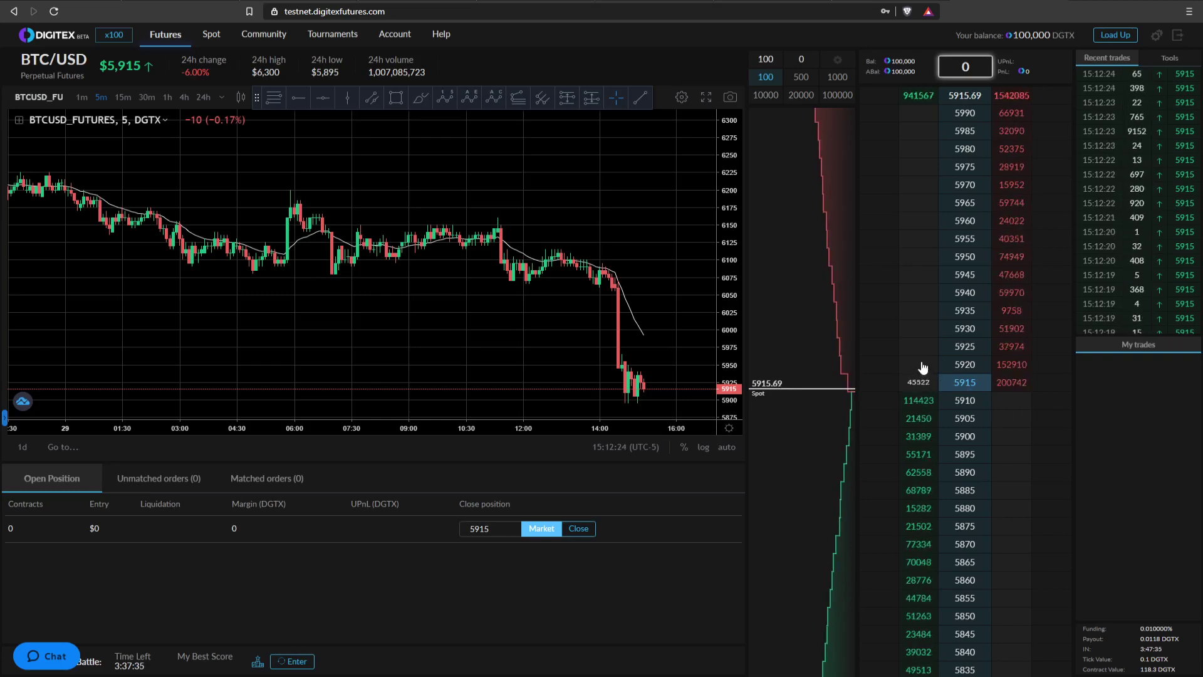
# Buy 100 BTC/USD contracts at 5915 and sell to close, twice, logging four trades.
pyautogui.click(933, 379)
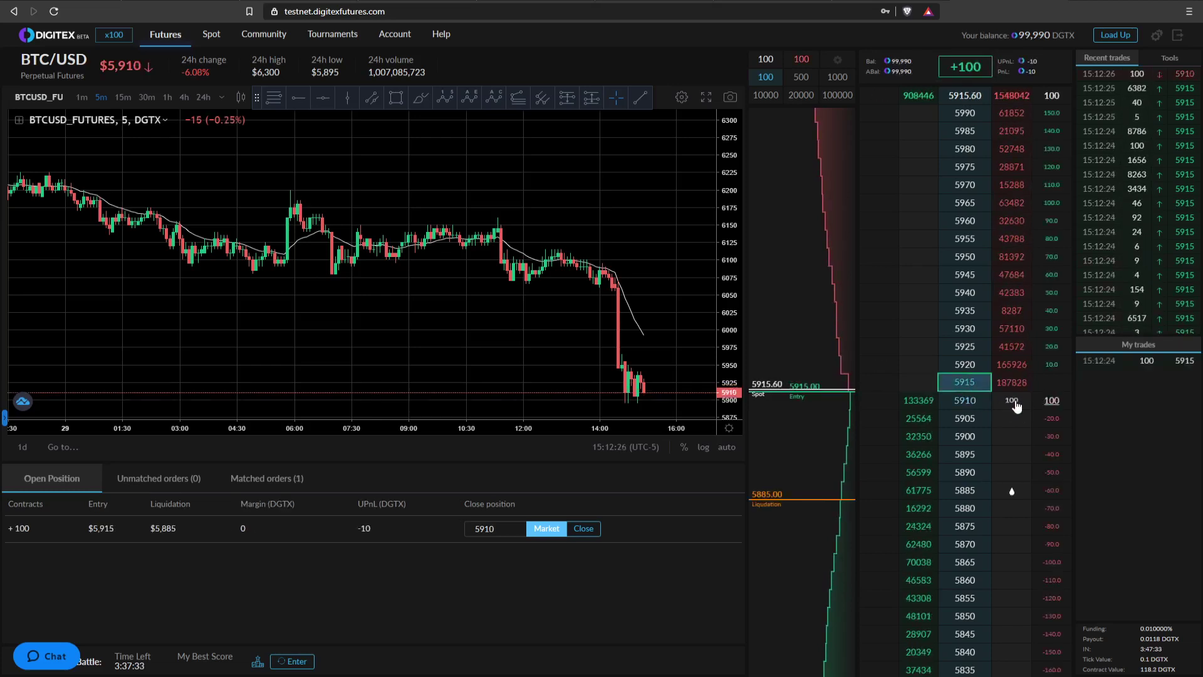
pyautogui.click(1018, 391)
pyautogui.click(918, 371)
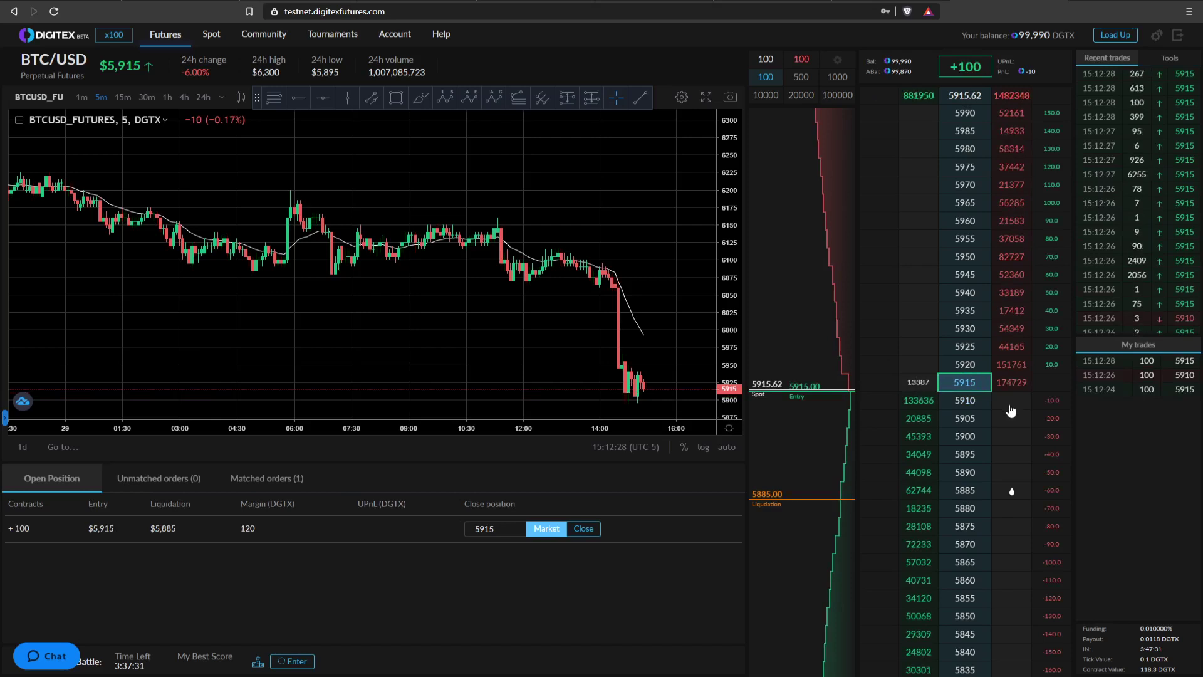
pyautogui.click(1017, 408)
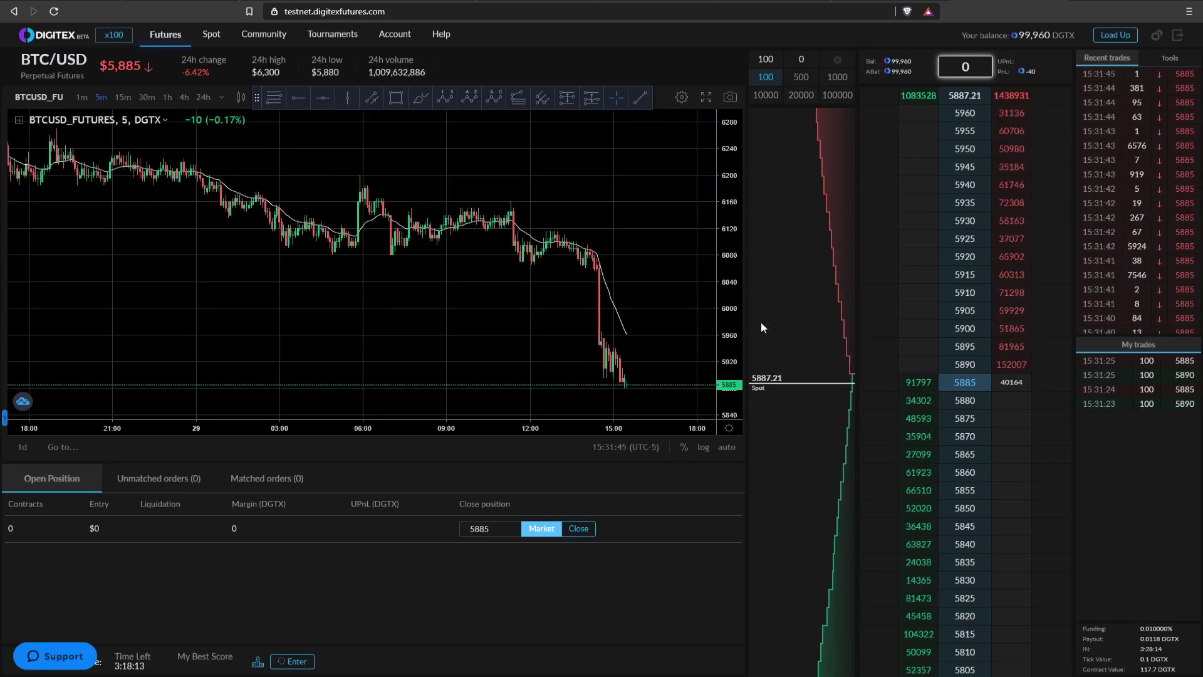
pyautogui.click(1169, 58)
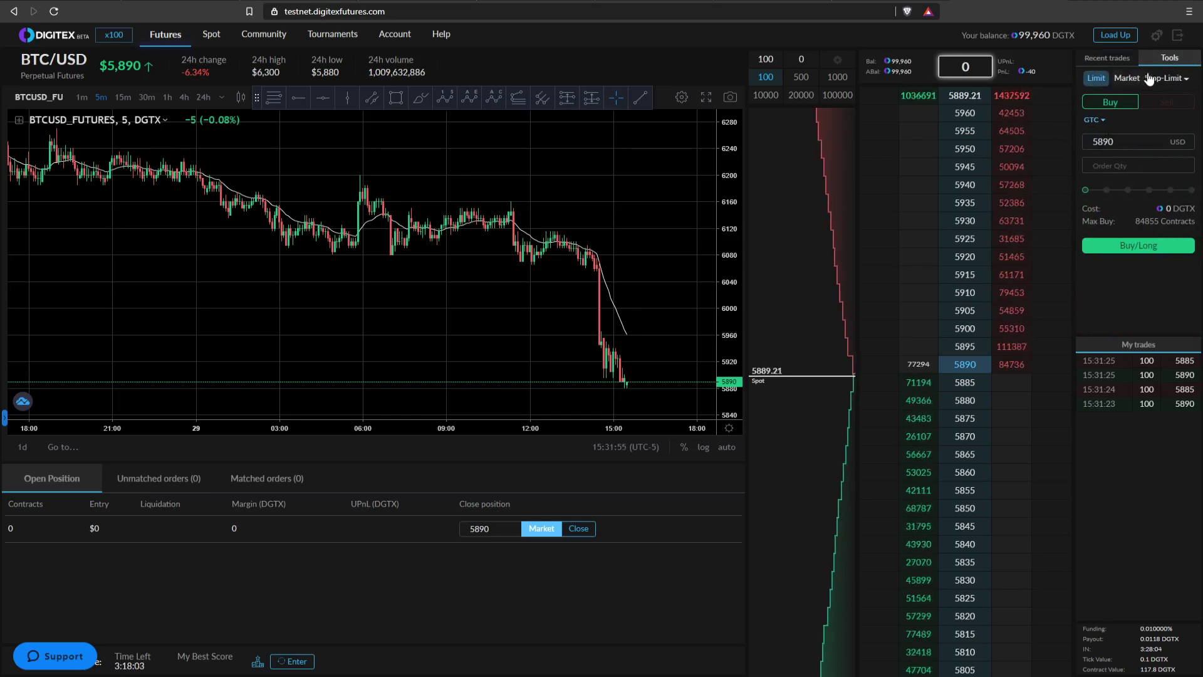
# Try the Stop-Market order type, then return to a Limit order.
pyautogui.click(1175, 82)
pyautogui.click(1170, 130)
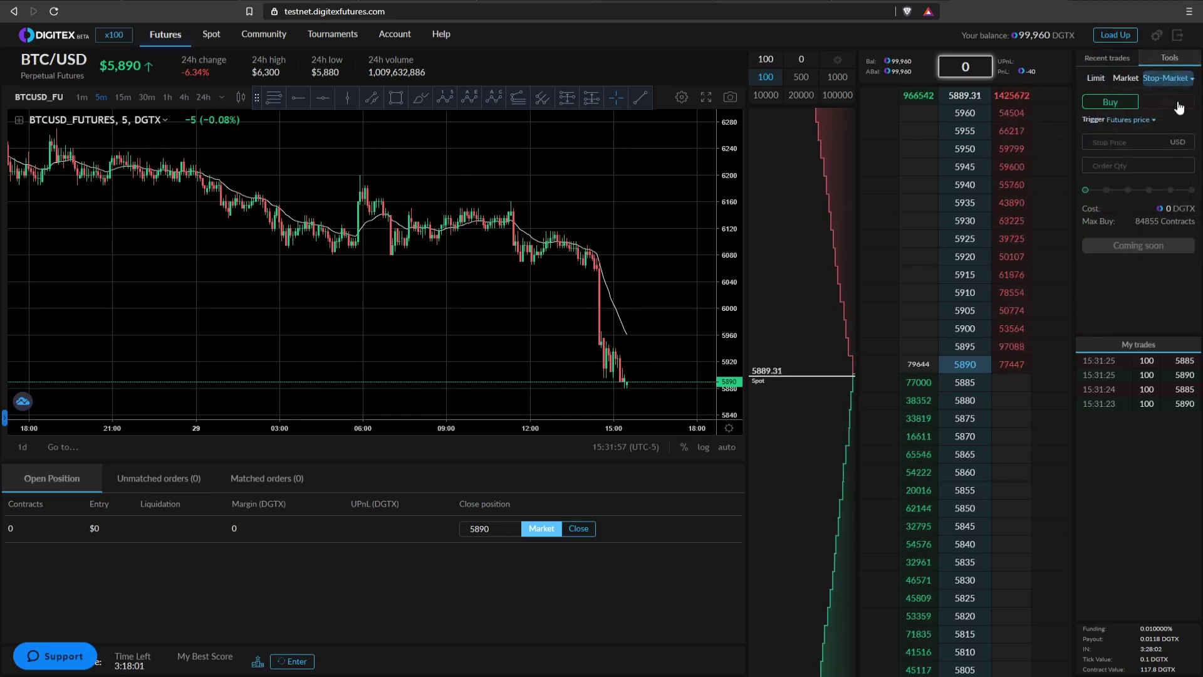
pyautogui.click(1096, 79)
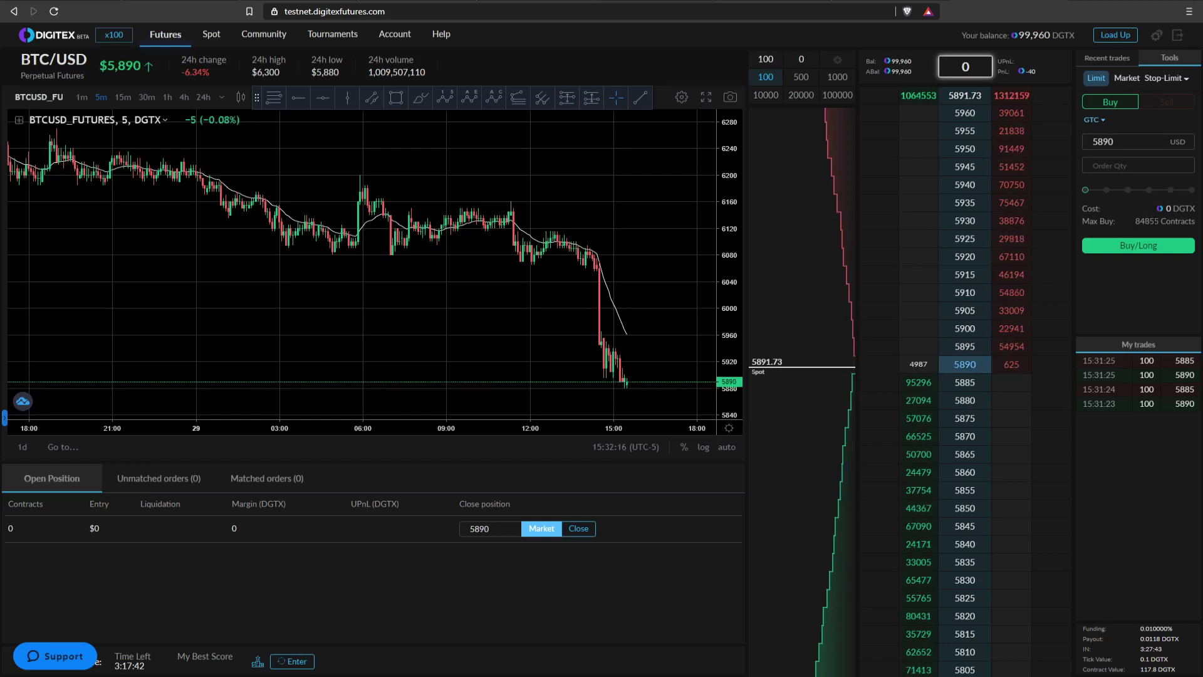
# Step the quantity slider from the maximum 84855 contracts through 80% and 40% down to 0.
pyautogui.click(1189, 191)
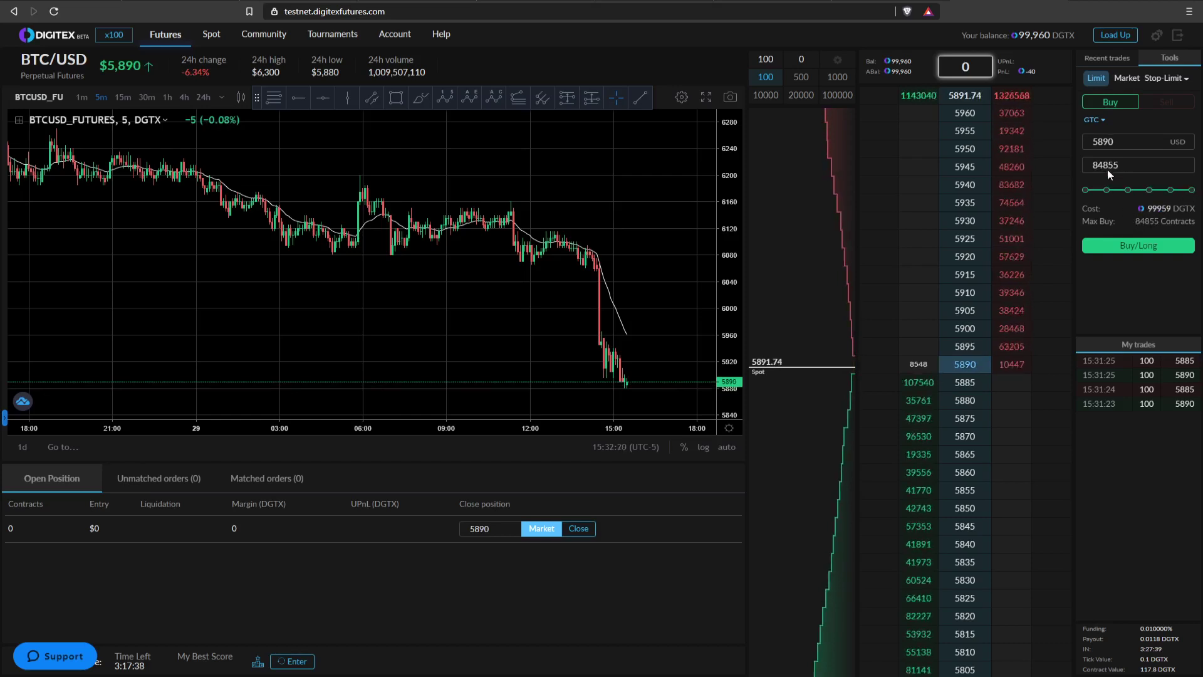
pyautogui.click(1170, 190)
pyautogui.click(1128, 191)
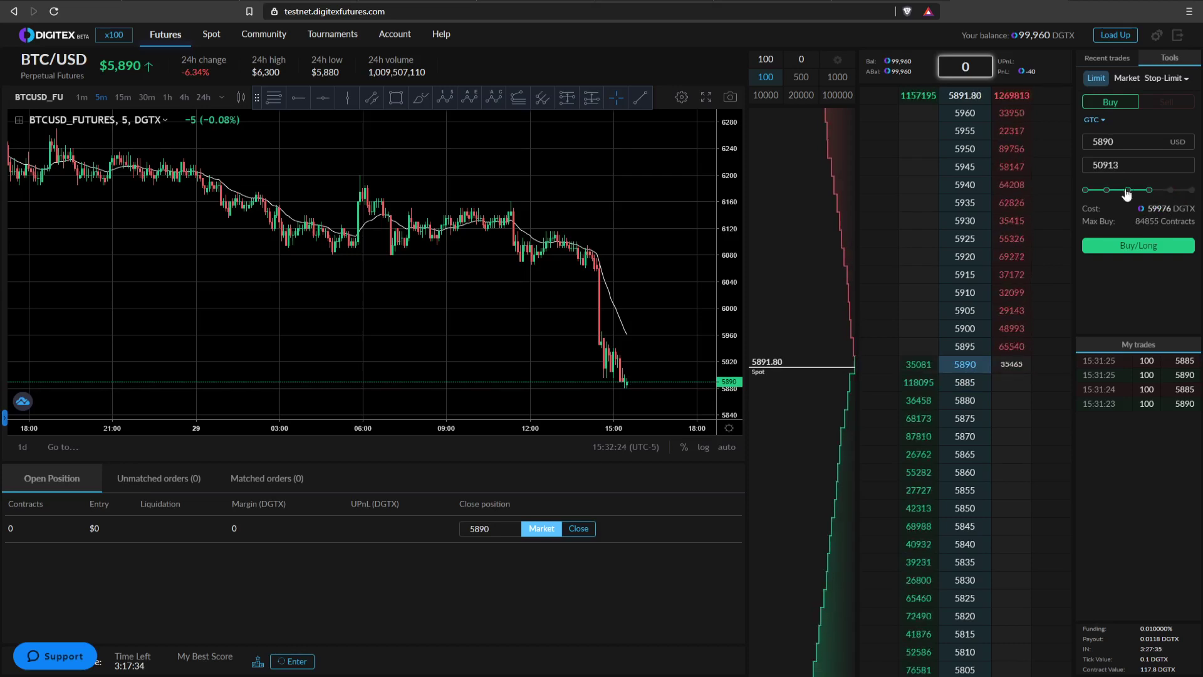
pyautogui.click(1085, 191)
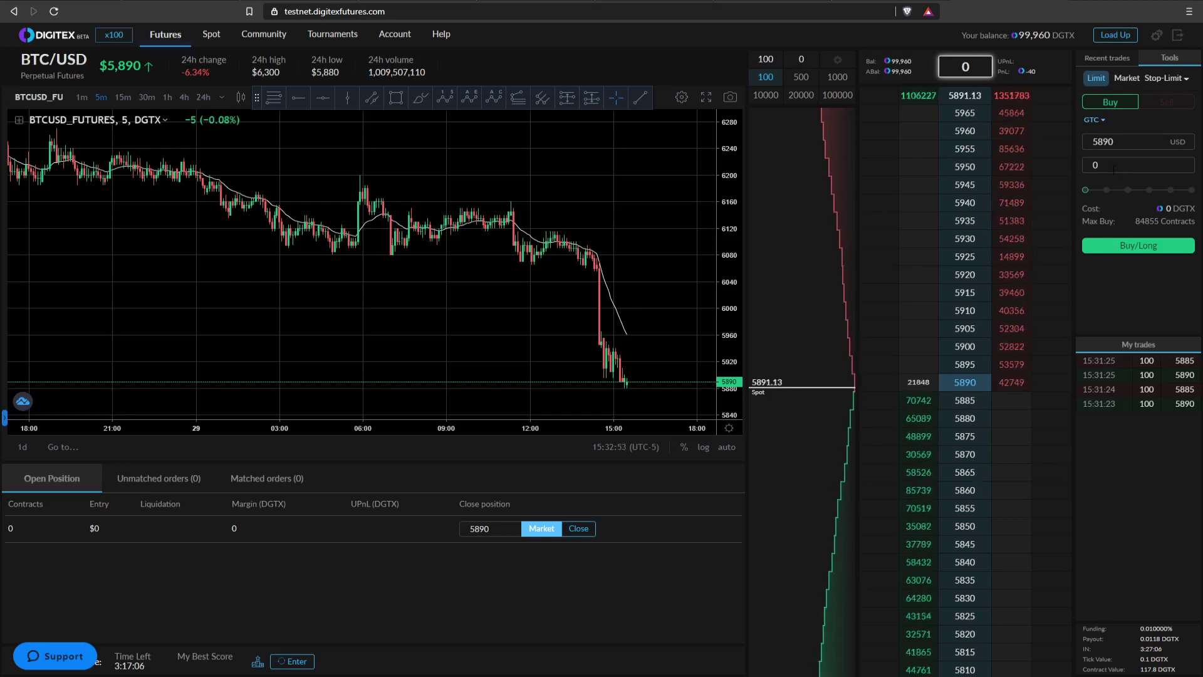
pyautogui.click(1126, 79)
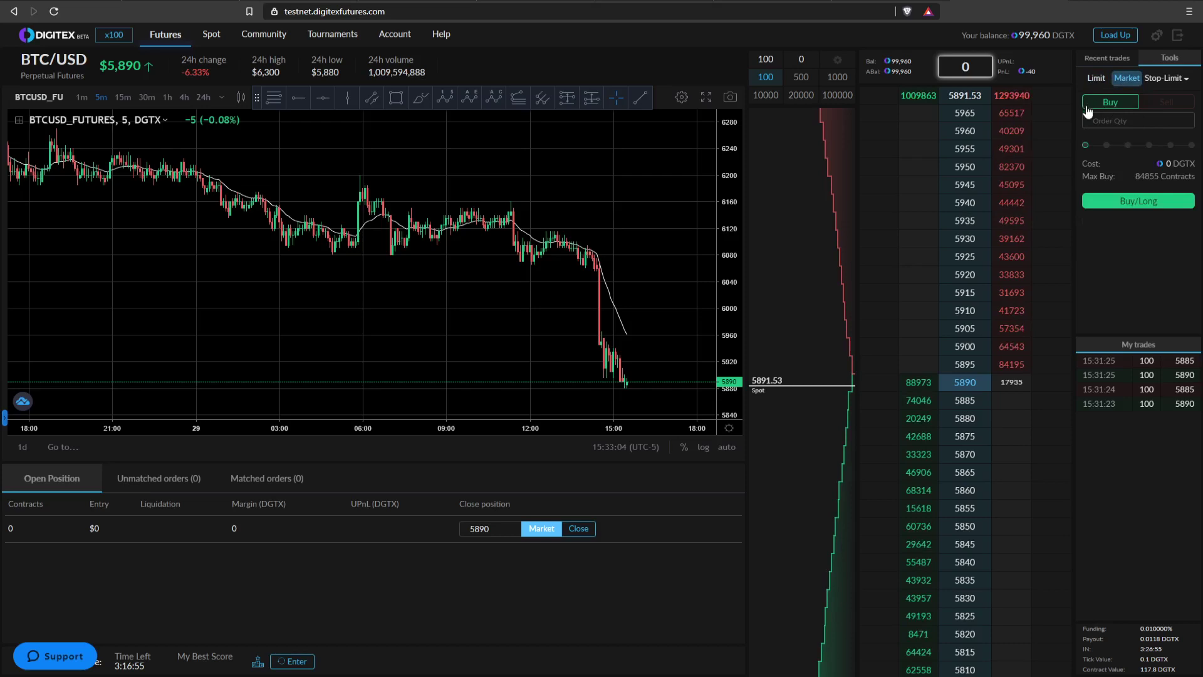
# Set the market buy to the maximum 84855 contracts, then 80%: 67884 contracts costing 79967 DGTX.
pyautogui.click(1170, 146)
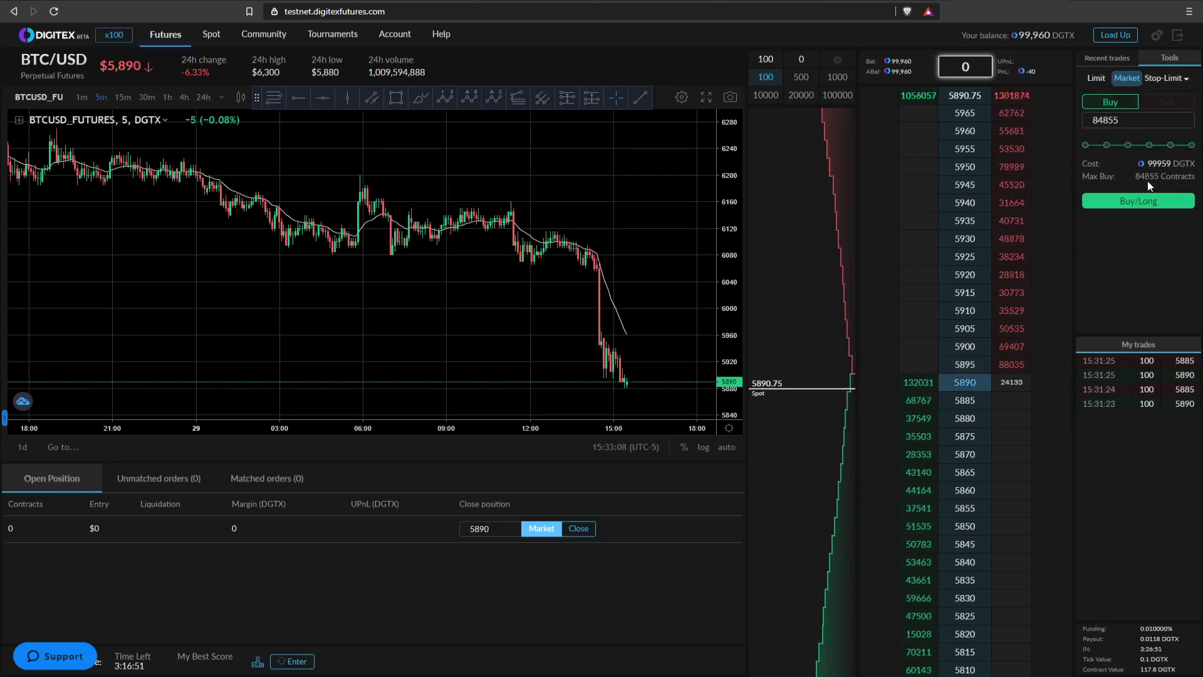
pyautogui.click(1170, 146)
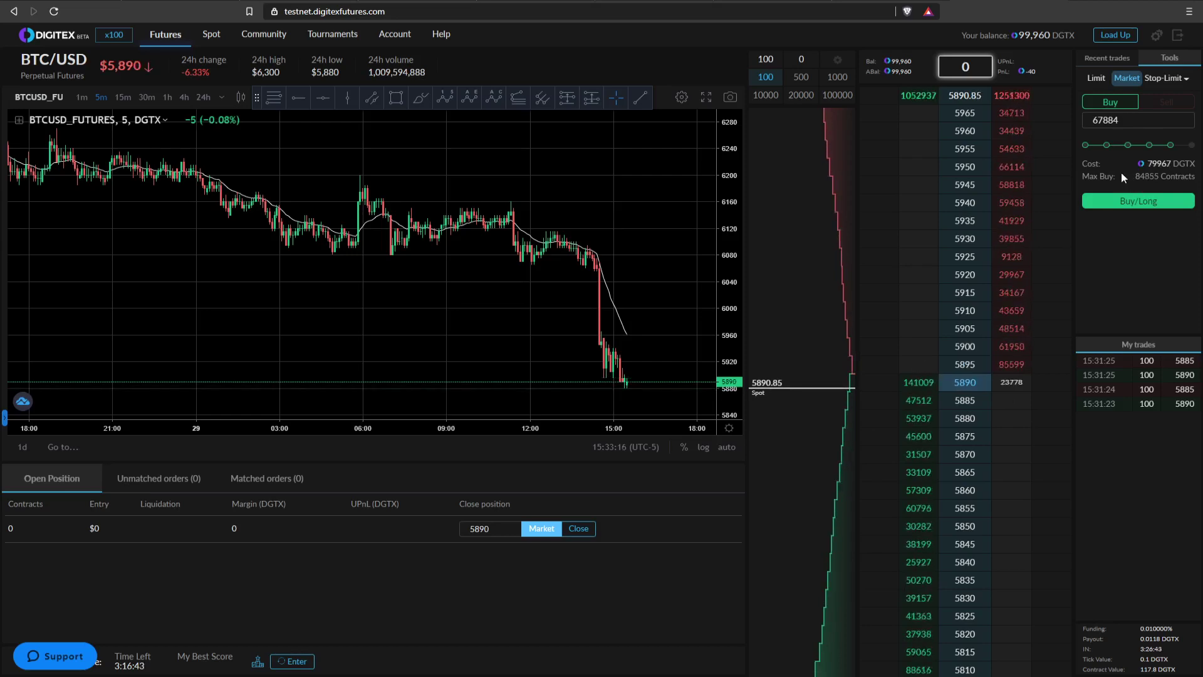
# Make the order a Stop-Market buy, keeping Futures price as the trigger.
pyautogui.click(1187, 80)
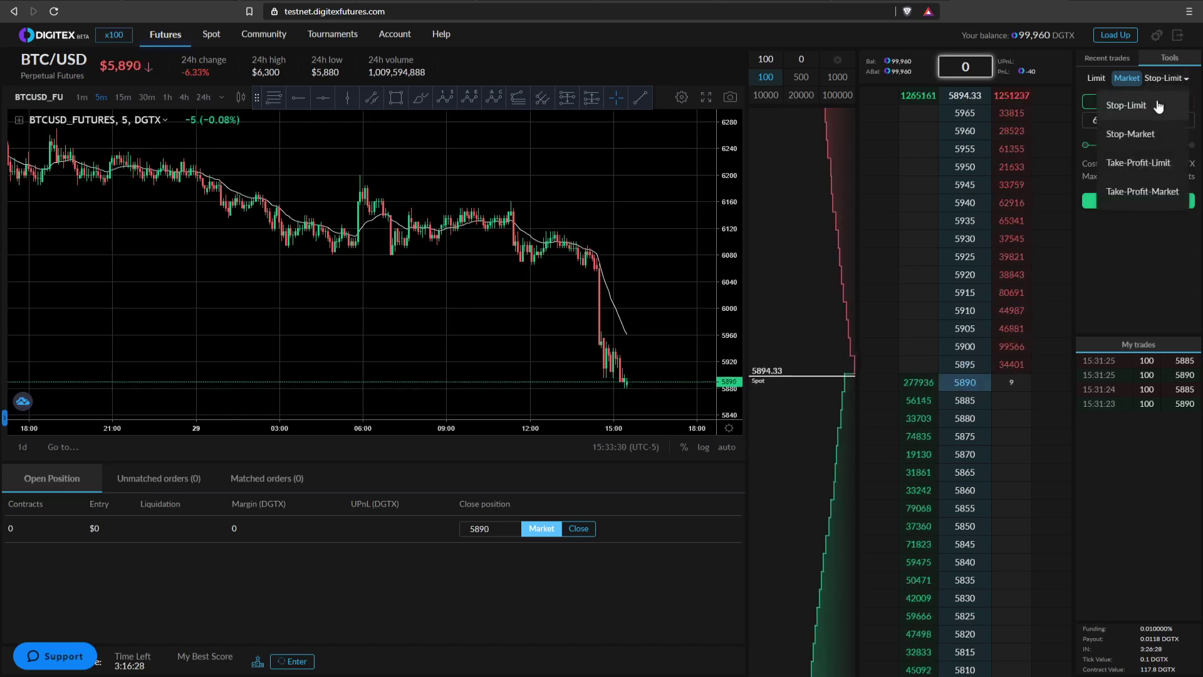
pyautogui.click(1157, 108)
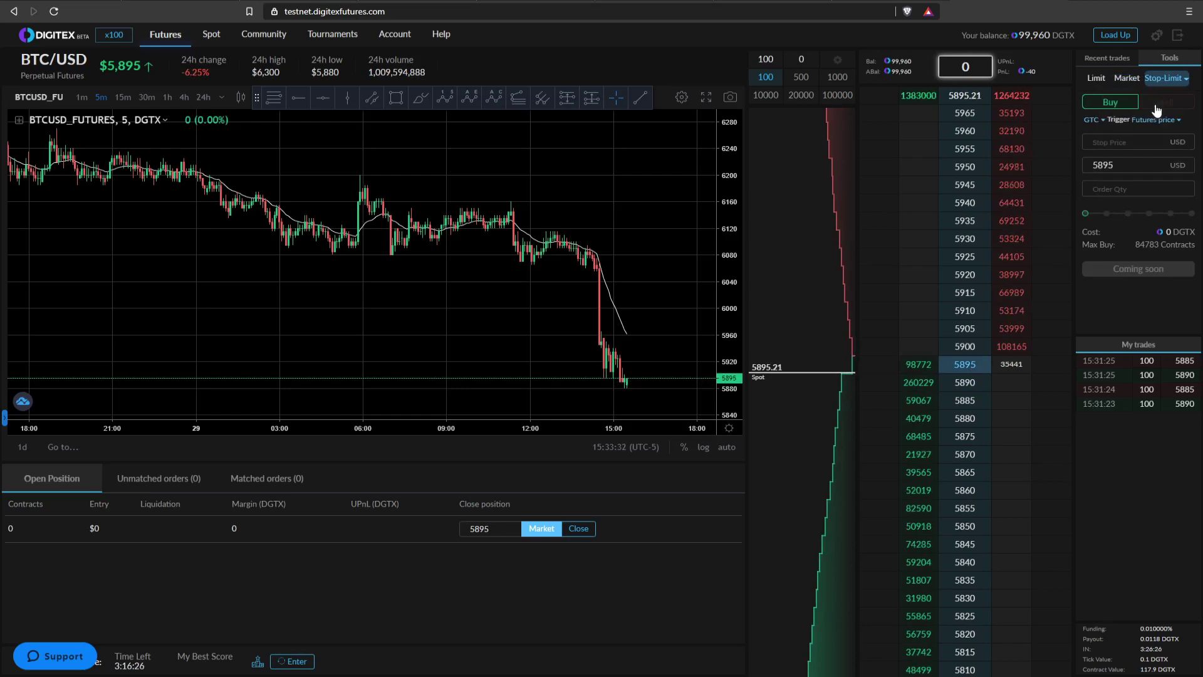
pyautogui.click(1180, 81)
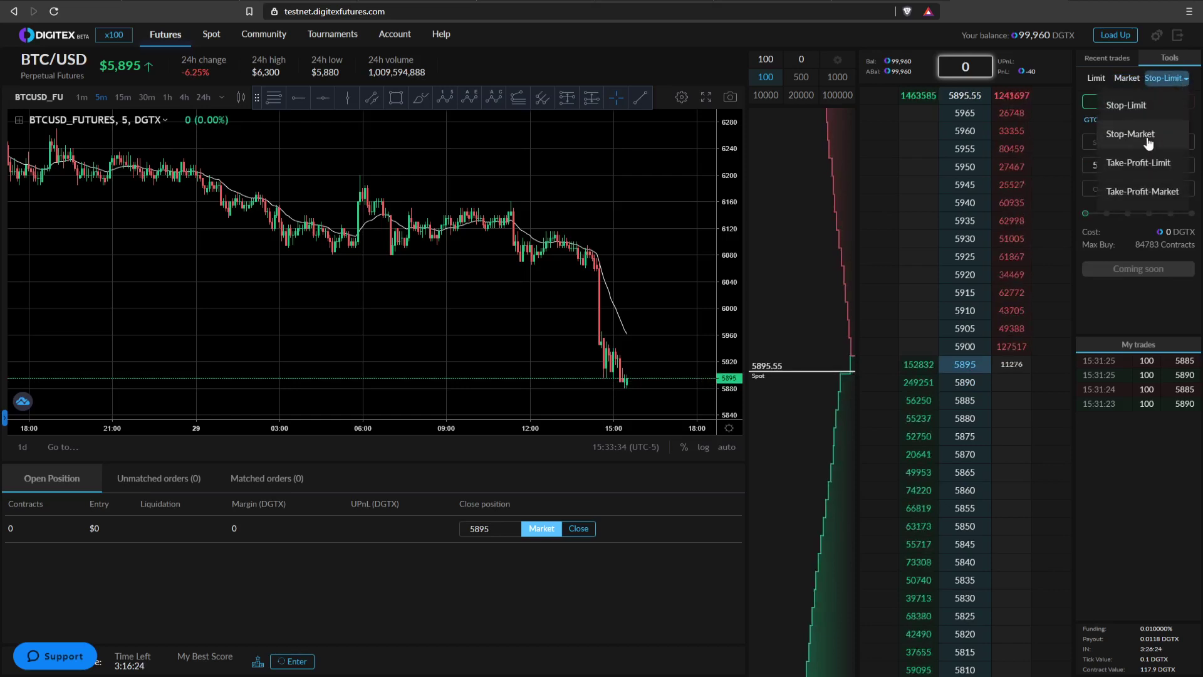
pyautogui.click(1153, 134)
pyautogui.click(1187, 79)
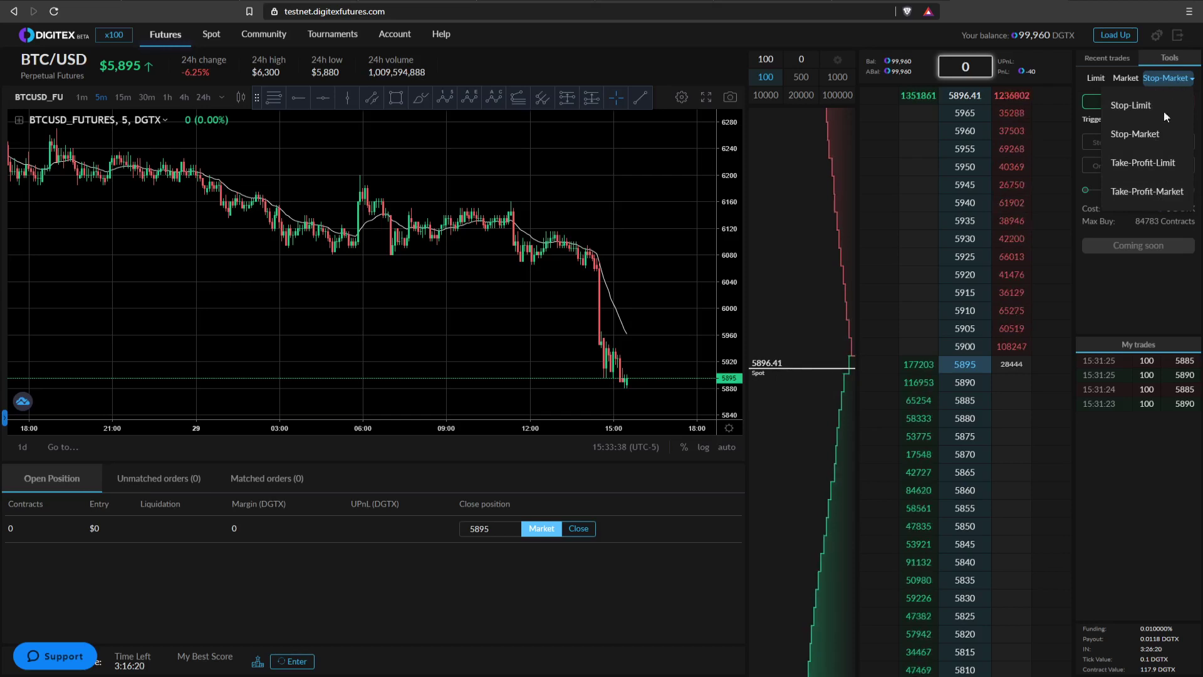
pyautogui.click(1135, 135)
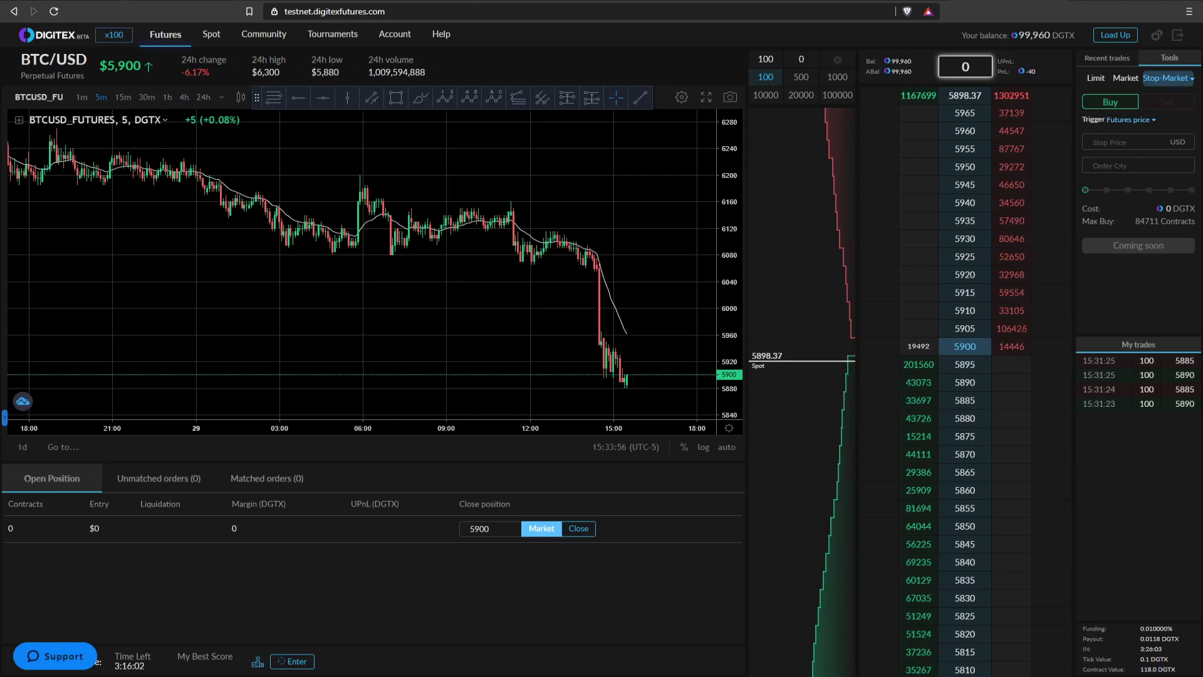
pyautogui.click(1153, 119)
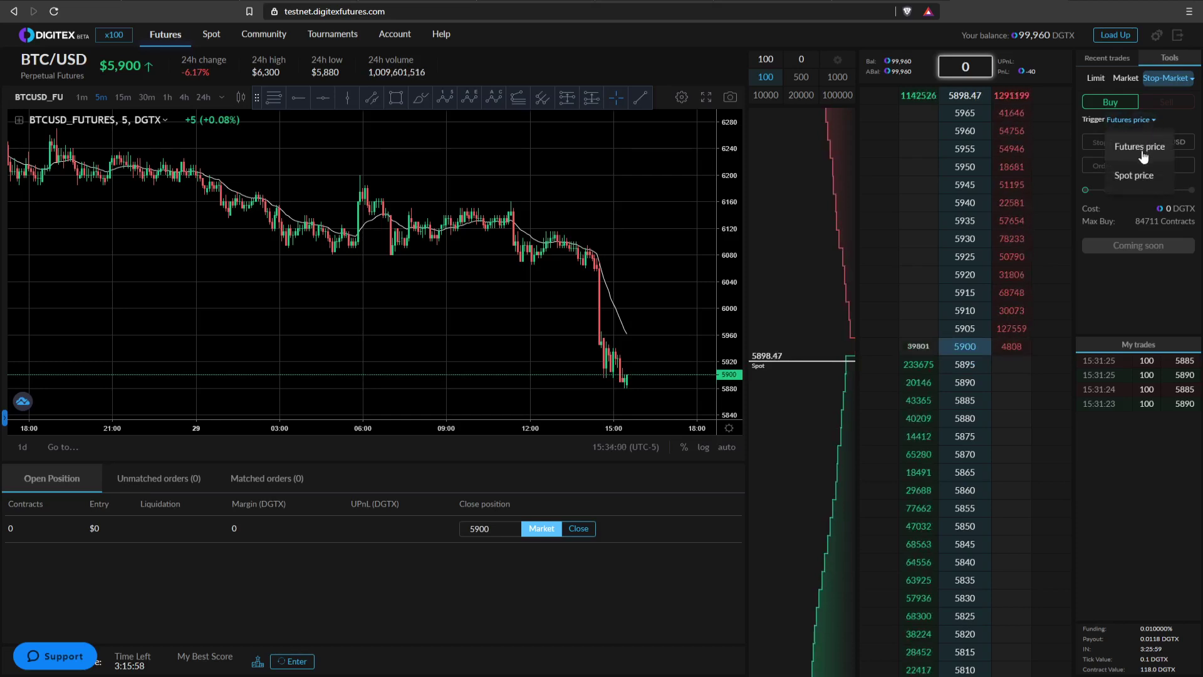
pyautogui.click(1174, 115)
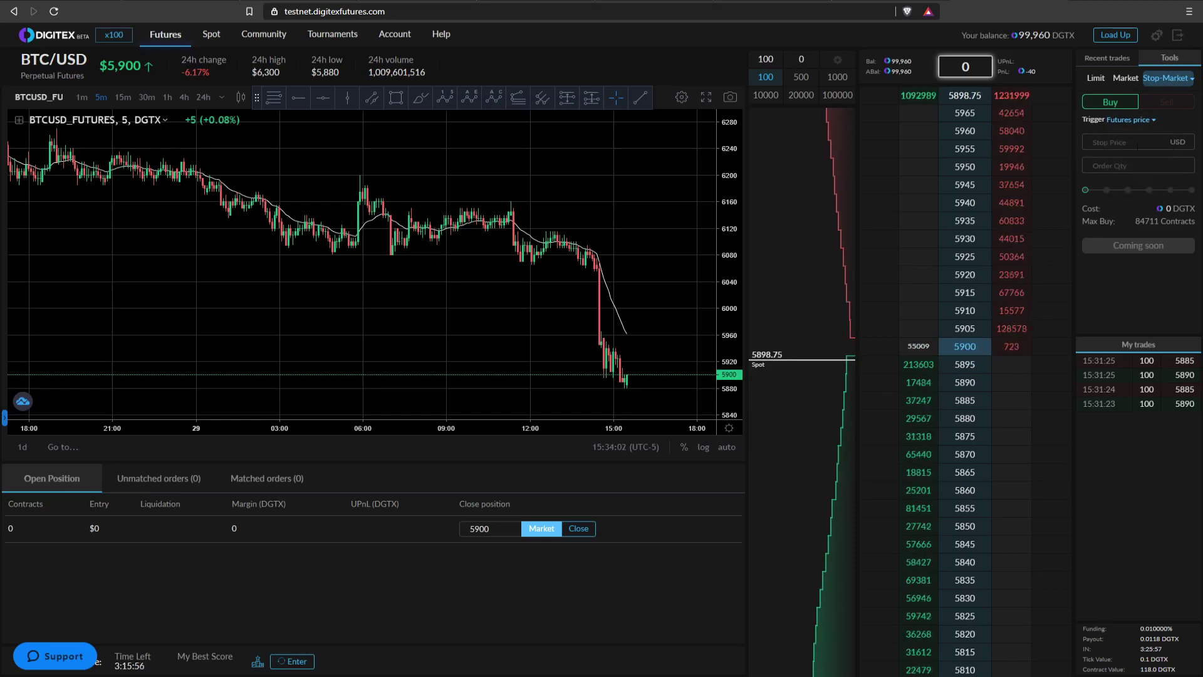